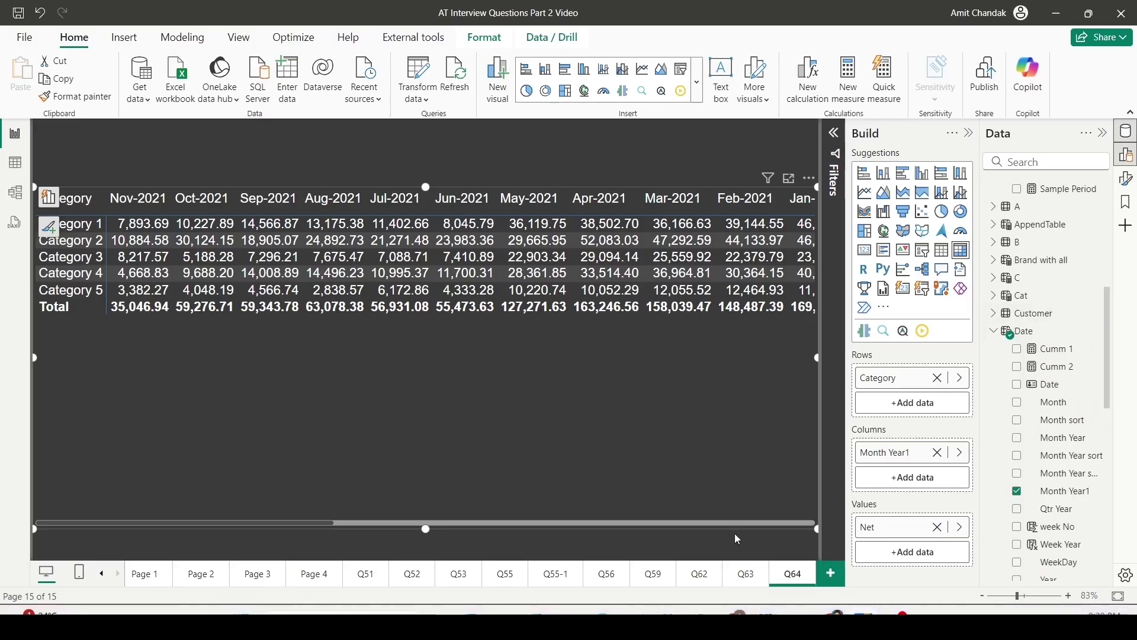
- Add a new blank report page, Page 5, after the Q64 page
left_click(830, 574)
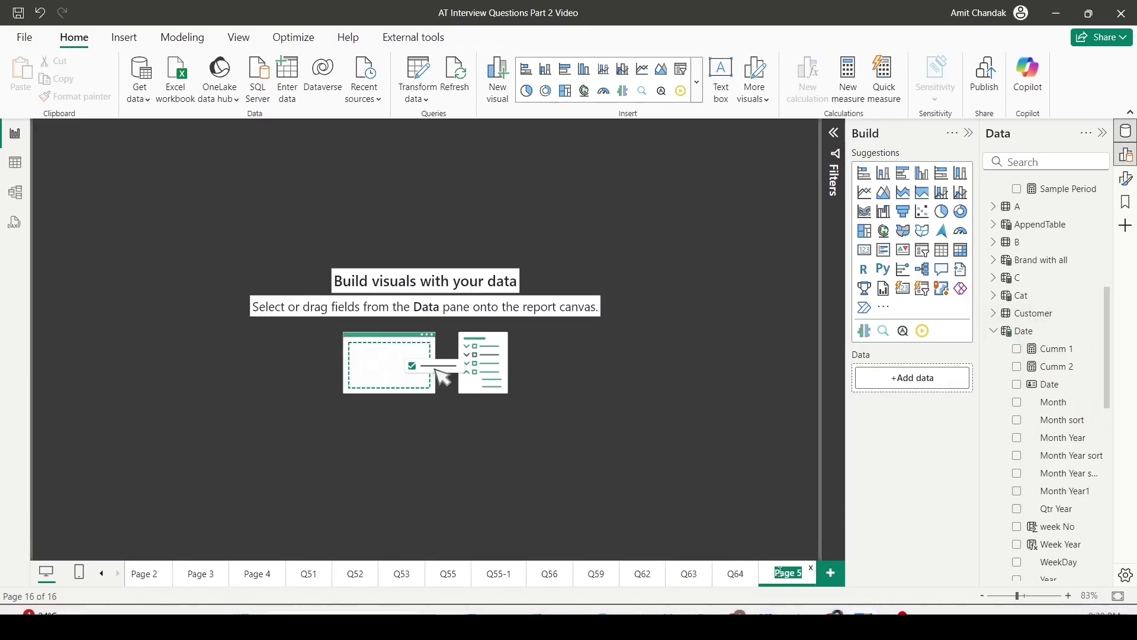
- Name the page Q65 and add the Date table's Month Year field to it as a slicer
type("Q65")
key("Return")
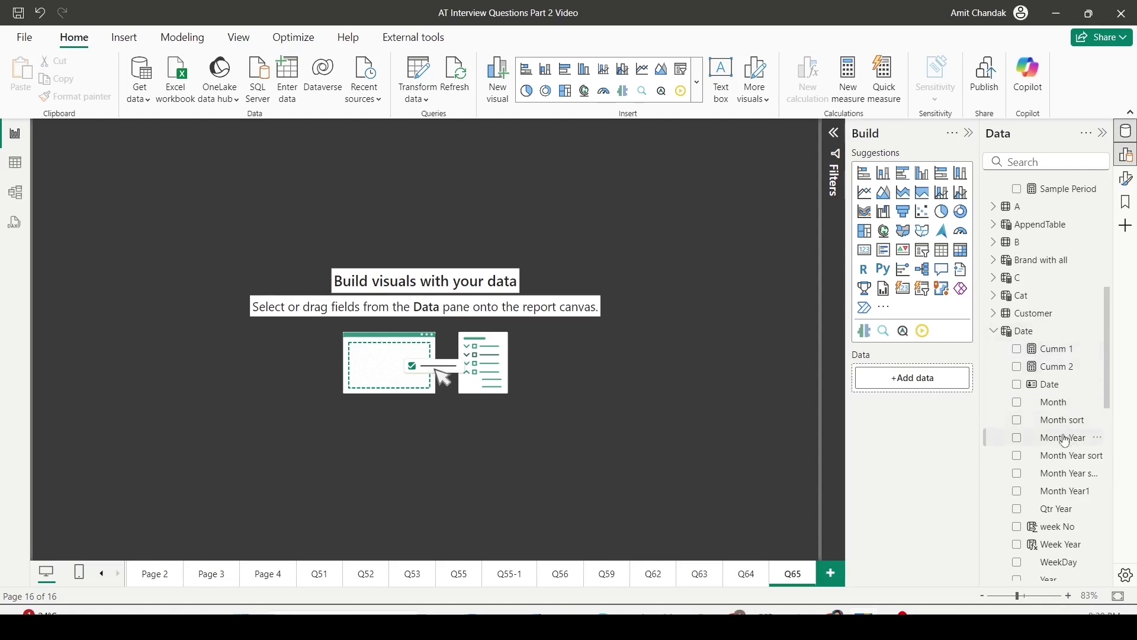
left_click_drag(1066, 441, 723, 177)
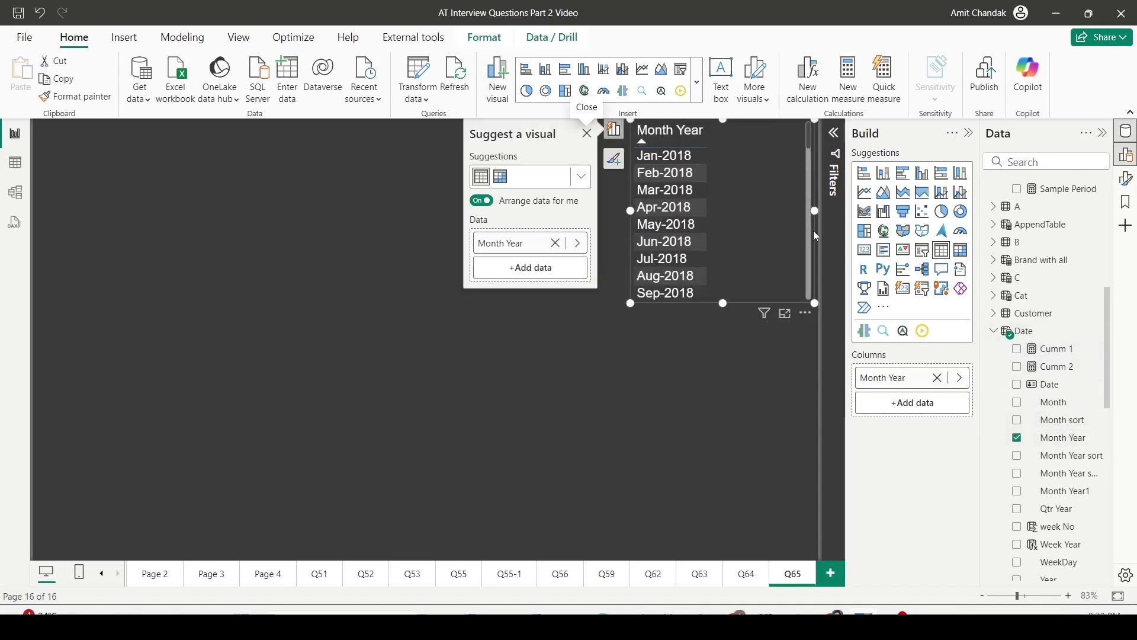
left_click(920, 257)
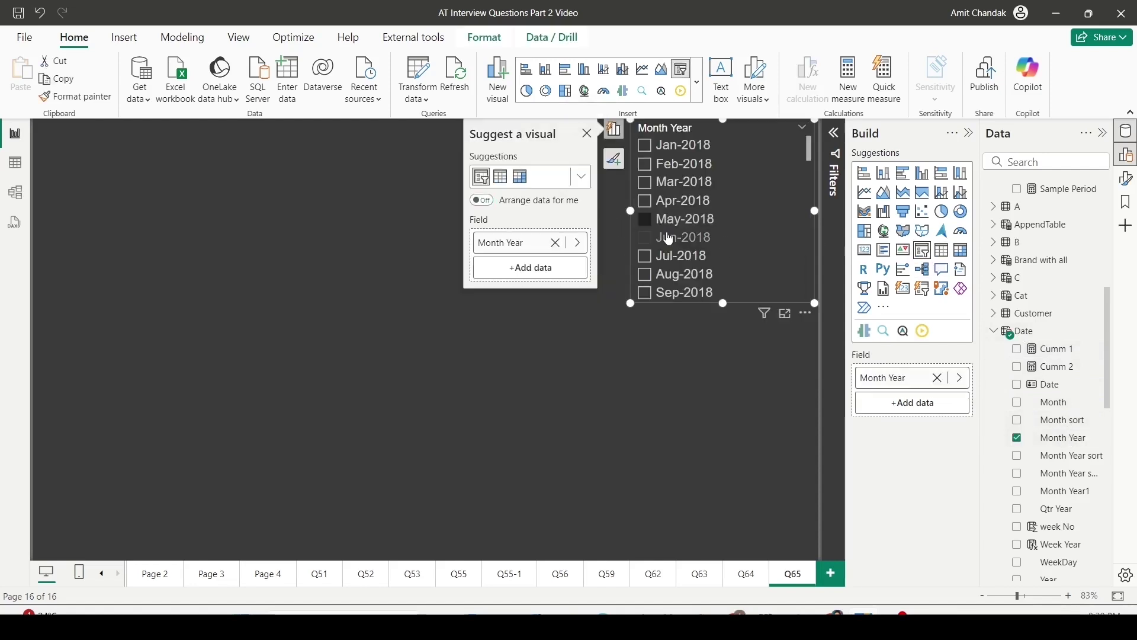
- Review the Month Year slicer's filter, size and style, and slicer settings
scroll(681, 243, "down", 5)
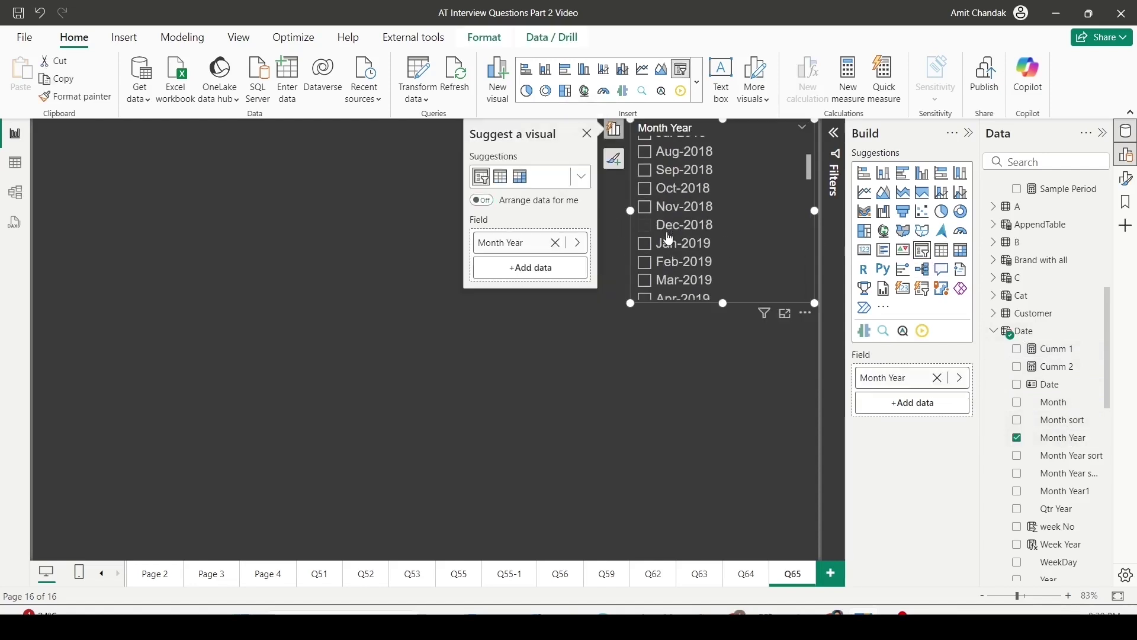
left_click(834, 133)
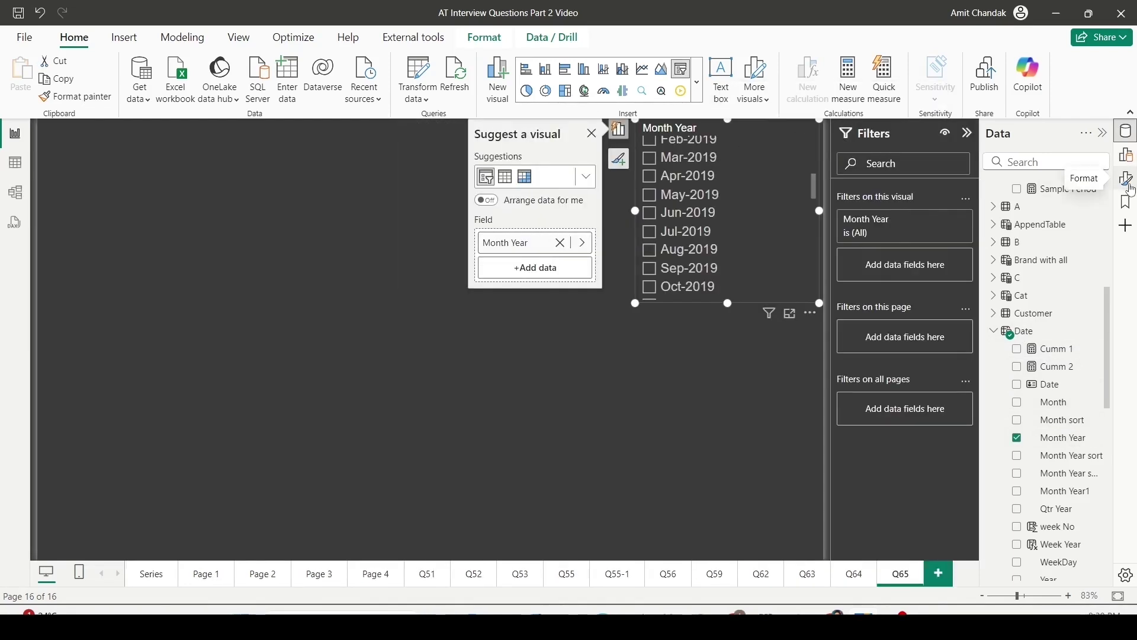
left_click(1126, 178)
left_click(861, 225)
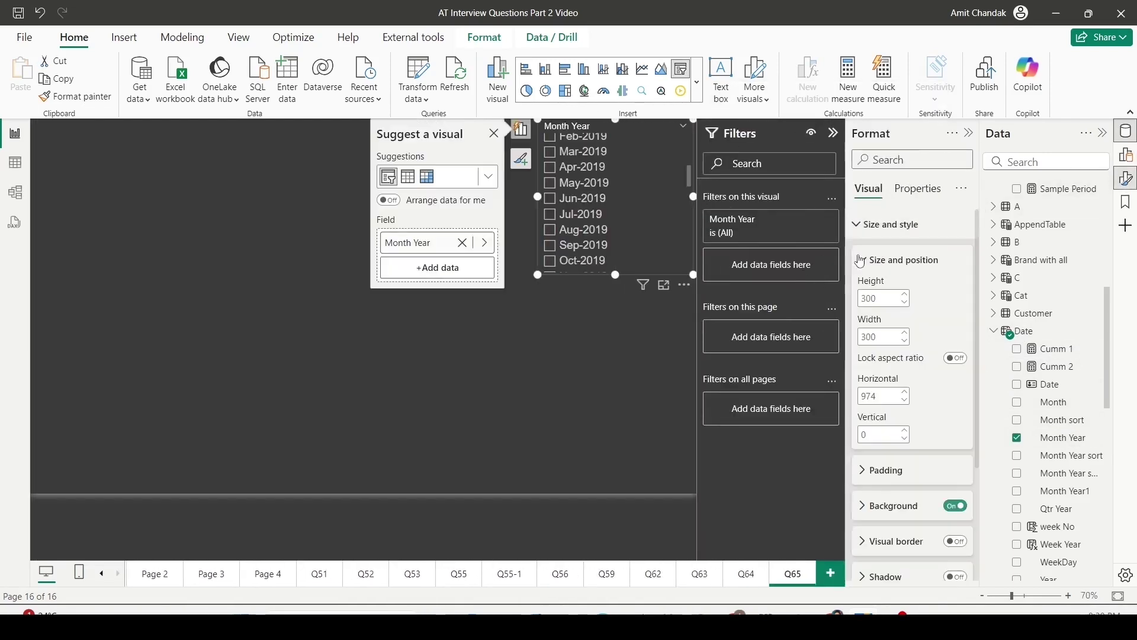
scroll(869, 445, "down", 3)
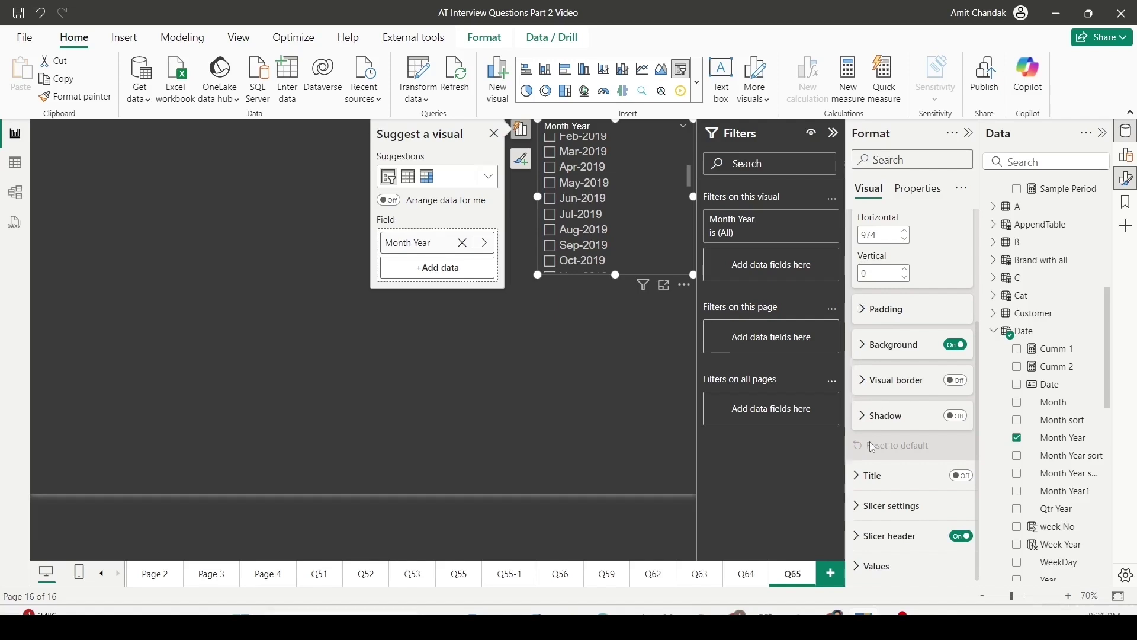
left_click(891, 505)
scroll(928, 314, "down", 3)
left_click(439, 143)
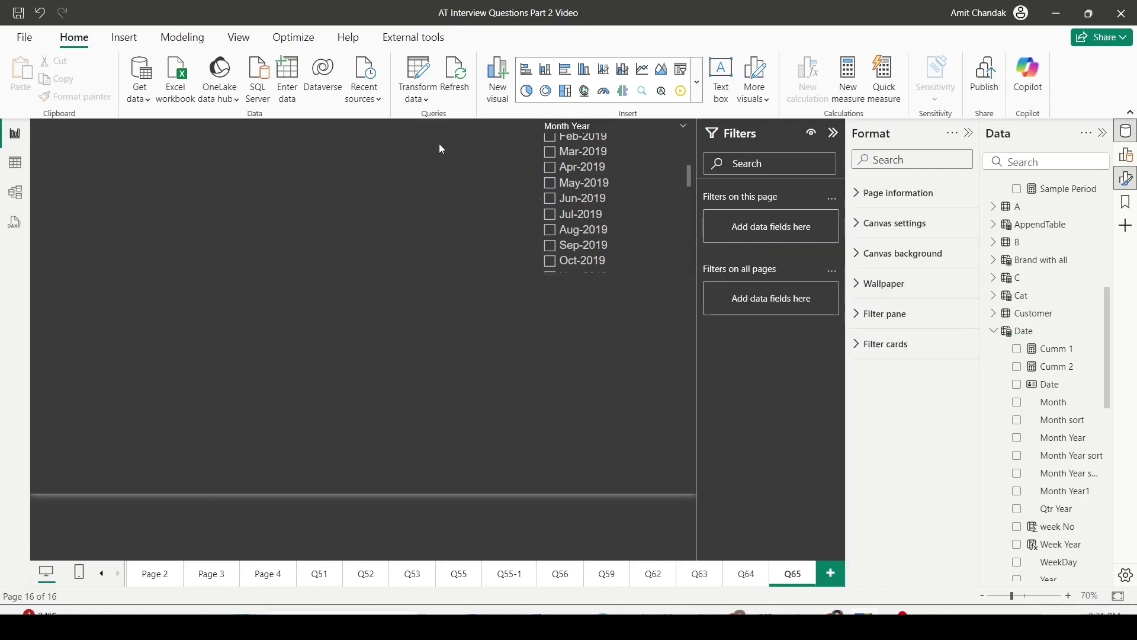
scroll(616, 204, "up", 5)
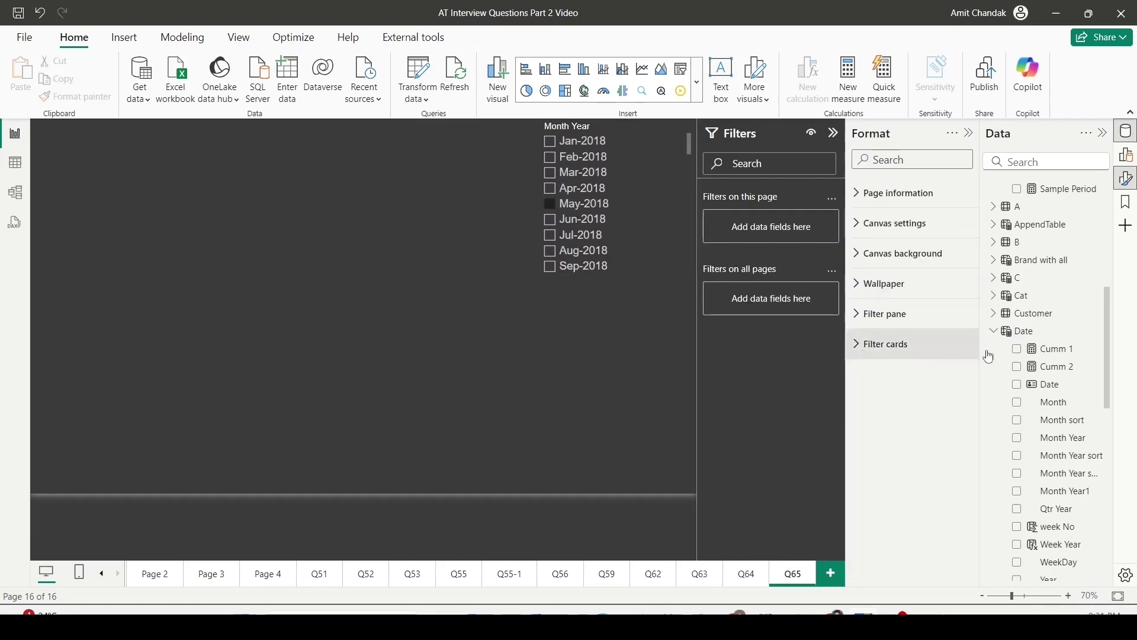
- Add the Date field below the Month Year slicer as a Vertical list slicer
left_click_drag(1046, 384, 605, 331)
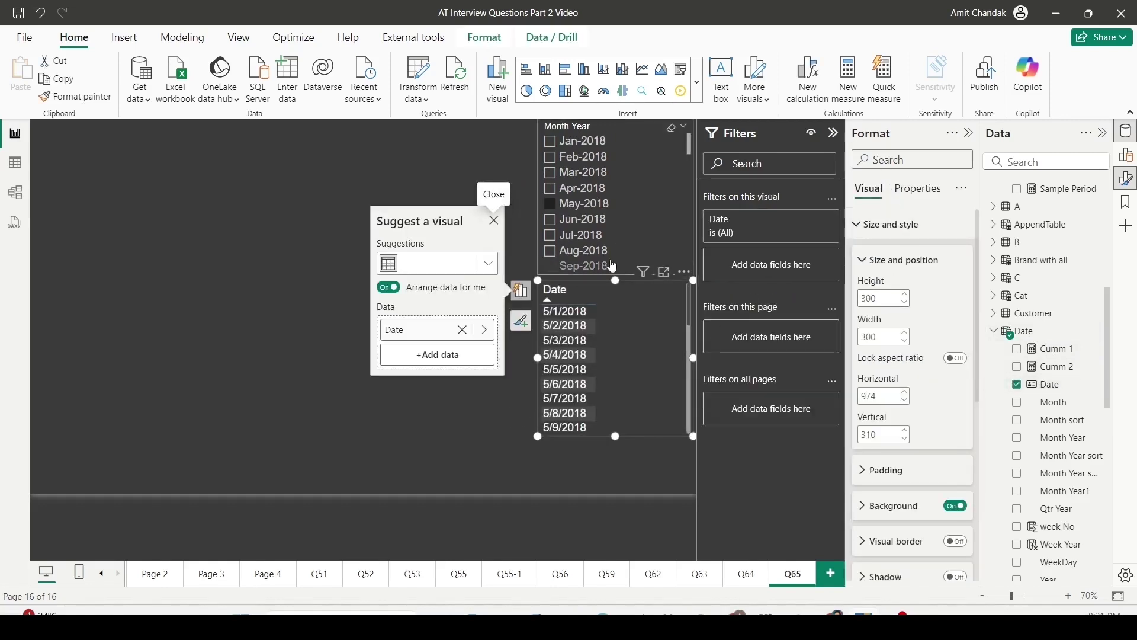
left_click(1126, 154)
left_click(922, 289)
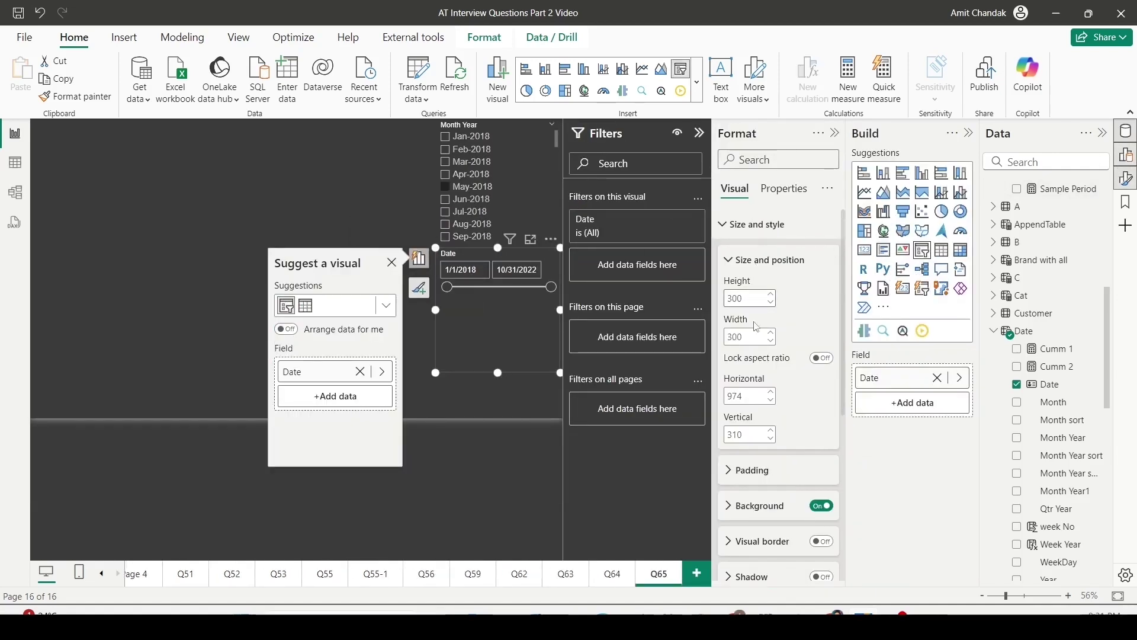
scroll(761, 355, "down", 5)
left_click(761, 446)
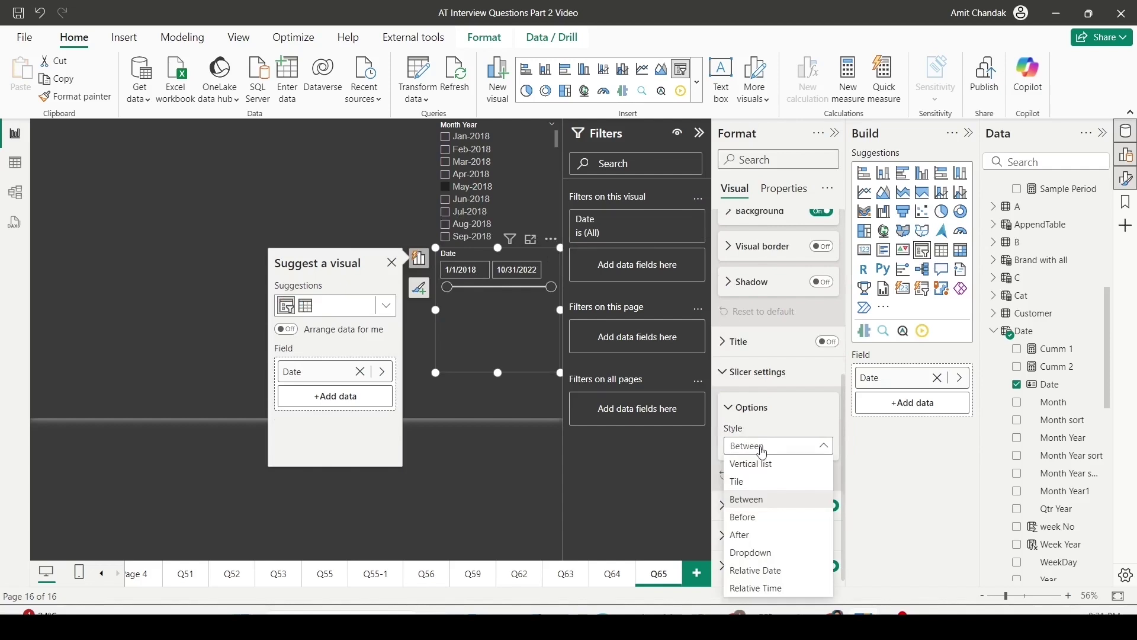
left_click(757, 468)
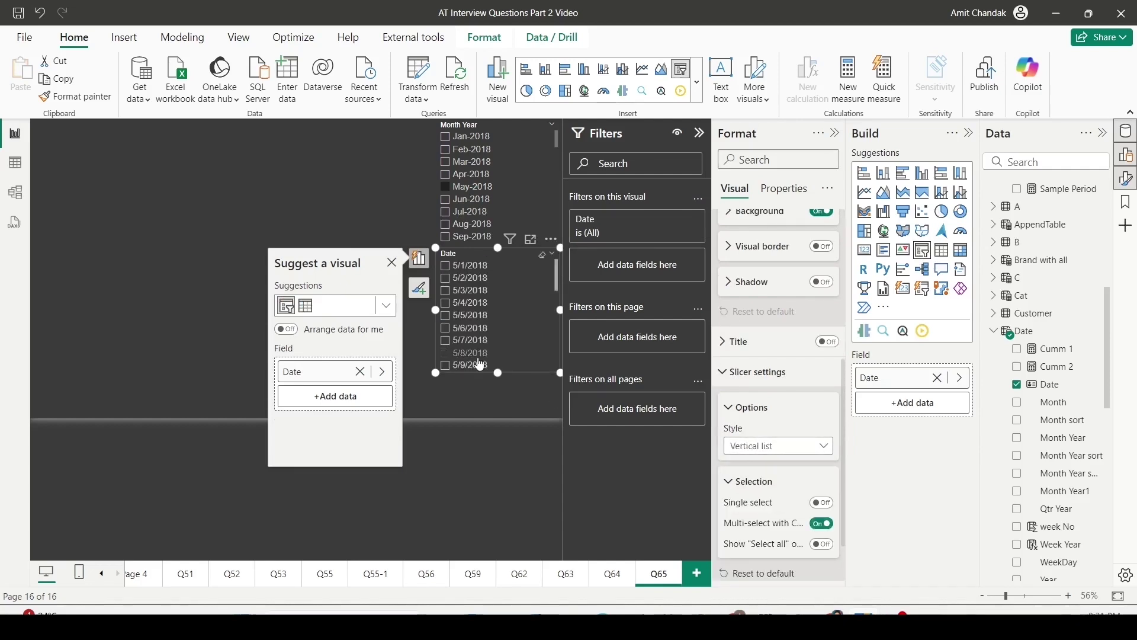
- Resize the Date slicer taller and lower, then open the Date table's DAX formula
left_click_drag(498, 373, 499, 424)
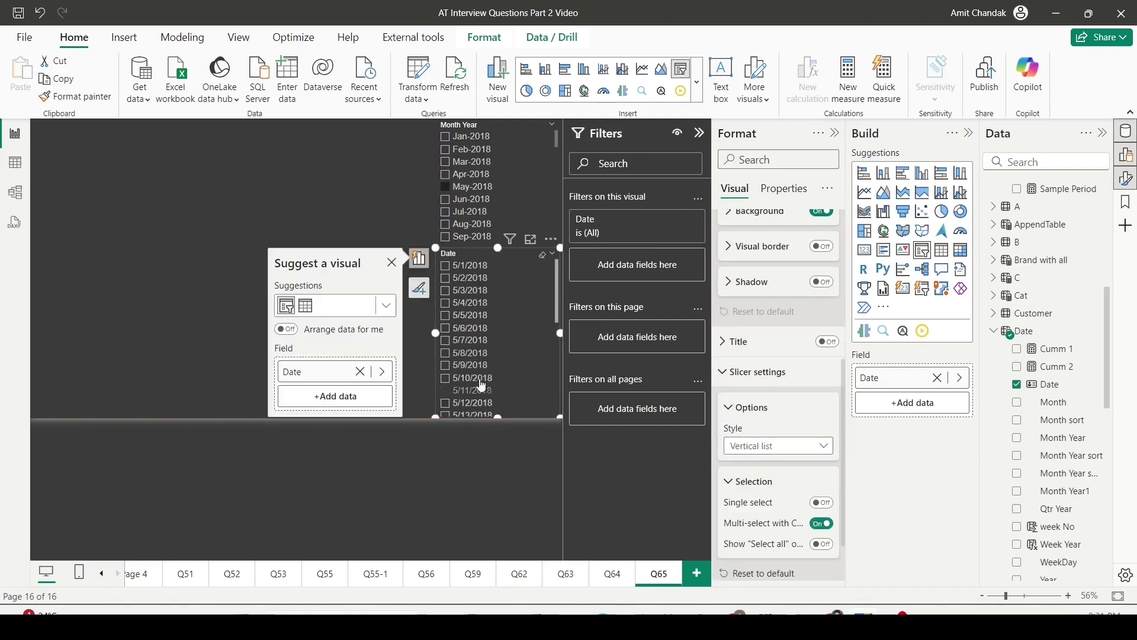
left_click_drag(496, 248, 497, 274)
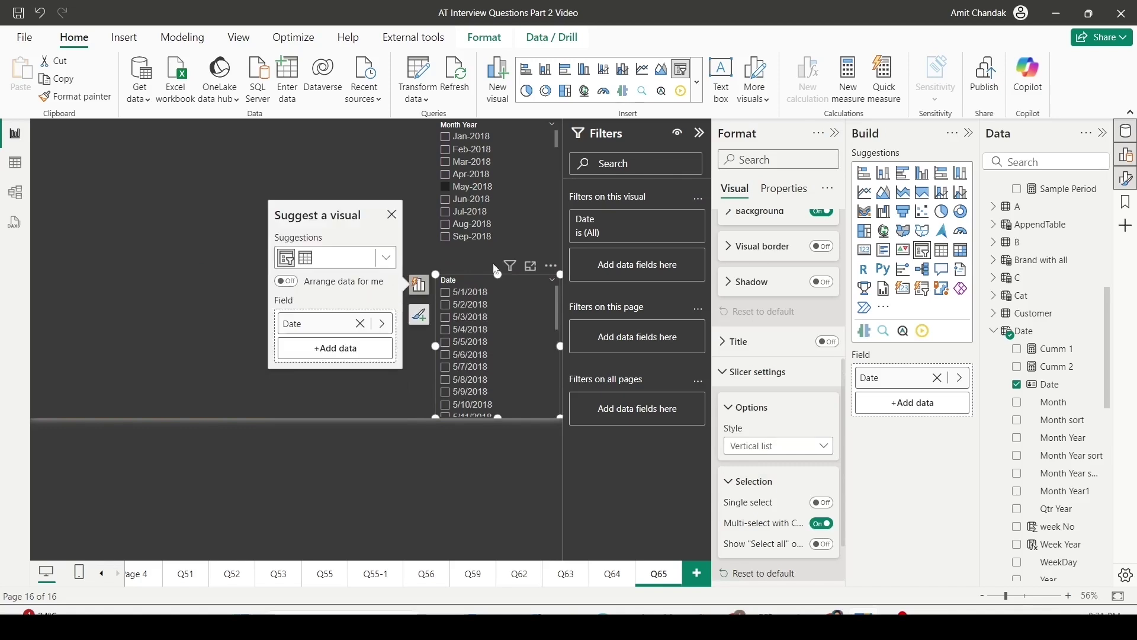
left_click(295, 159)
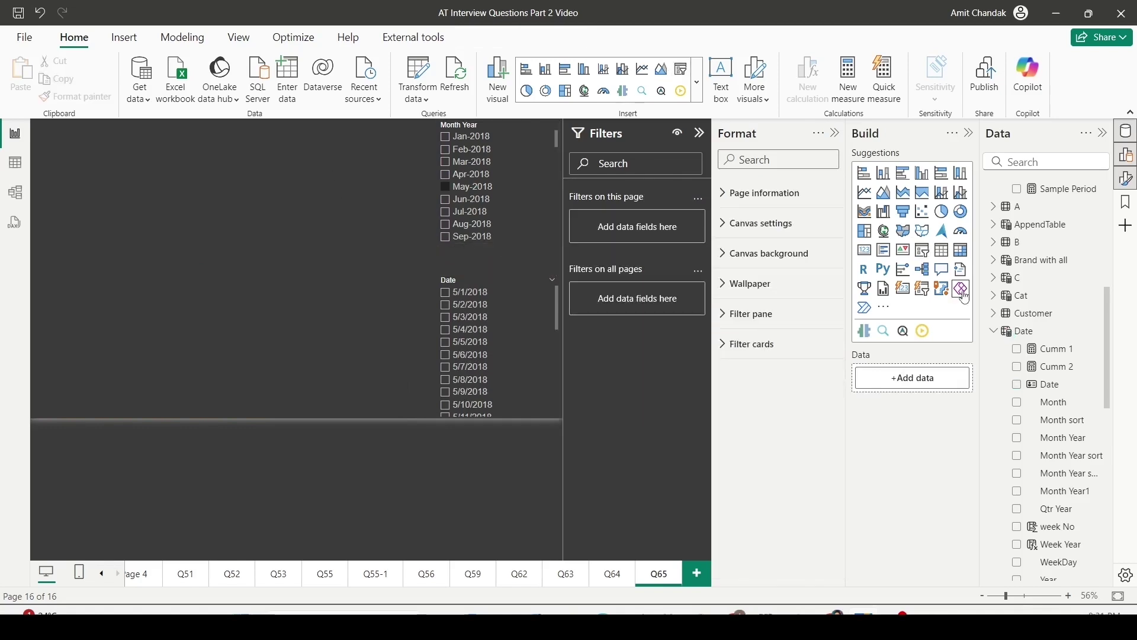
scroll(1062, 251, "up", 3)
scroll(1061, 251, "up", 3)
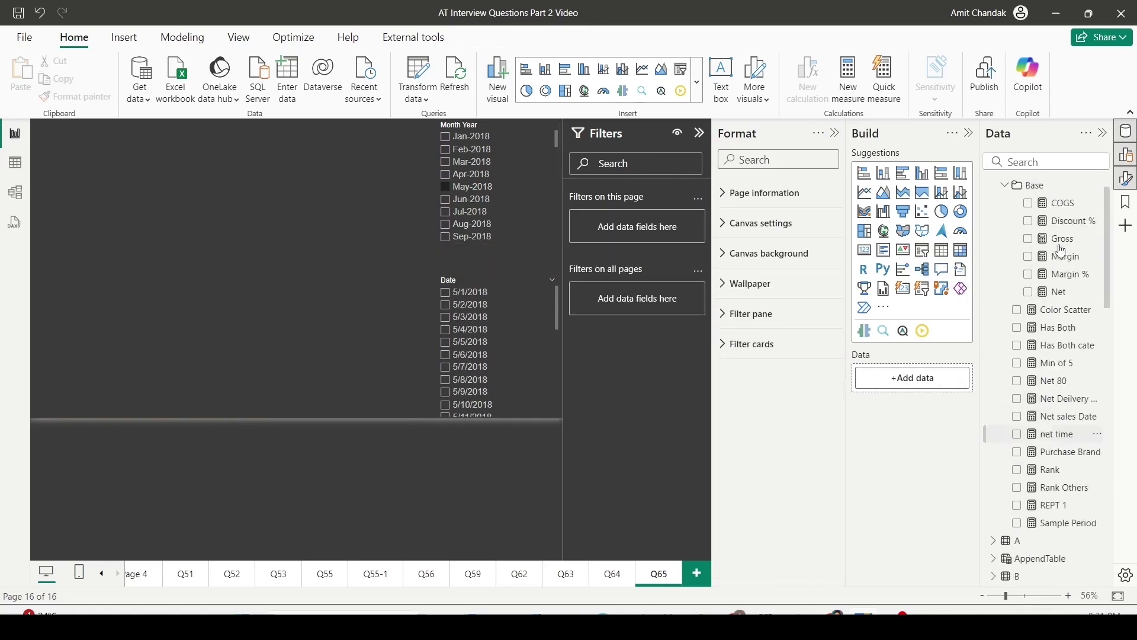
scroll(1051, 239, "down", 6)
left_click(1024, 330)
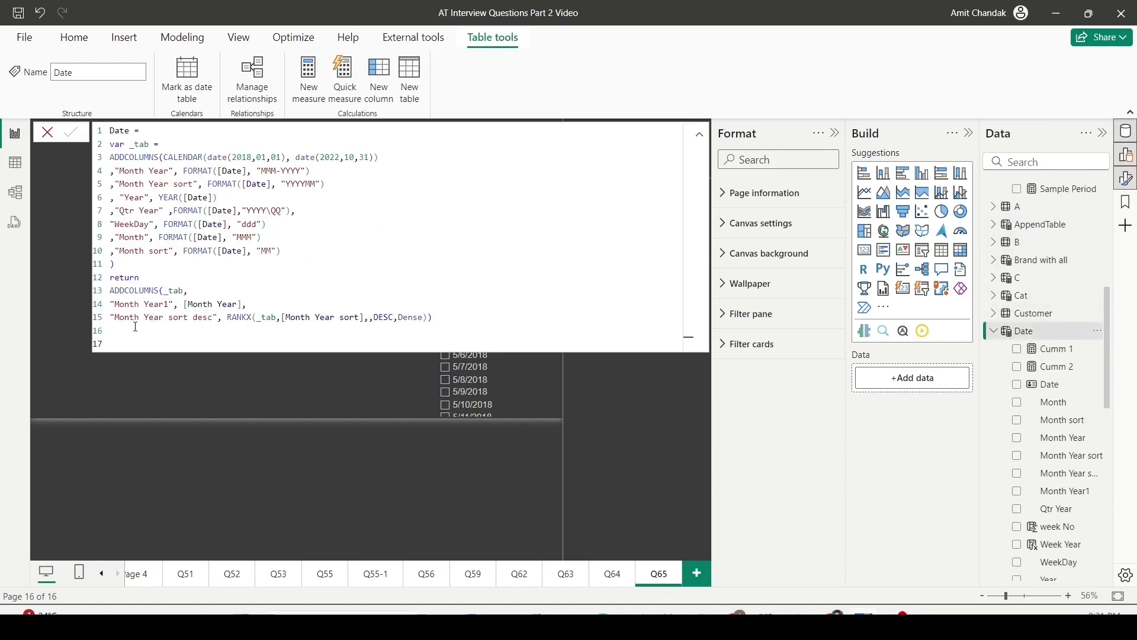
- Add blank lines before the closing parenthesis and fix the comma after [Month Year]
left_click(429, 317)
key("Return")
key("Return")
key("Return")
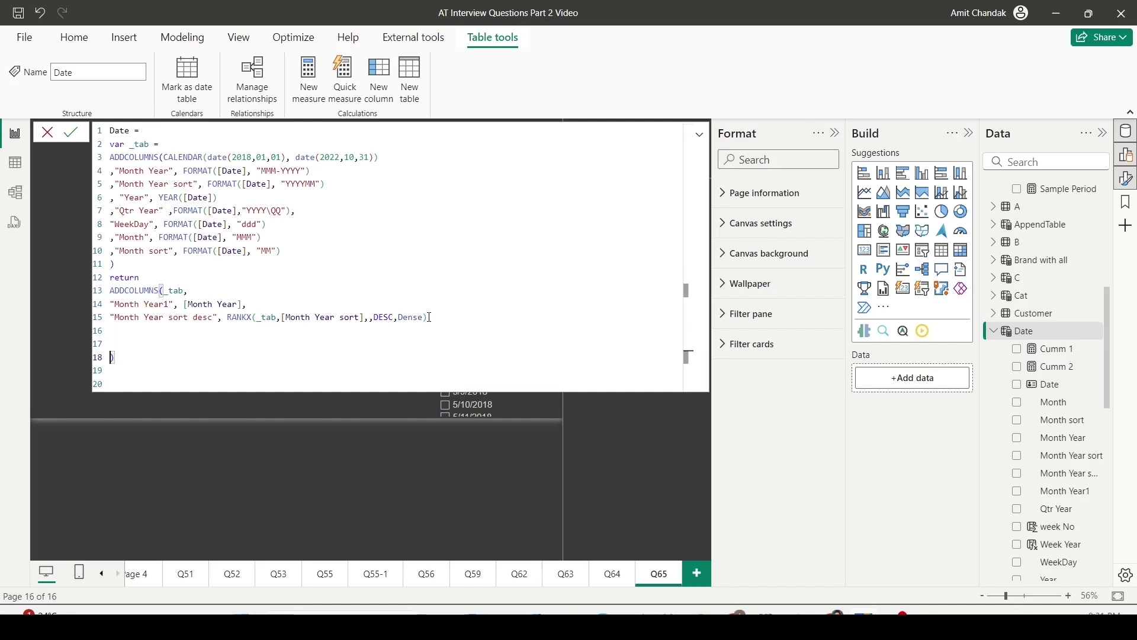
left_click(248, 304)
key("BackSpace")
key("Right")
type(",")
- Add a Date 1 column: IF([Date]=TODAY(), "Today", [Date]&"")
left_click(113, 331)
type(",\"Date")
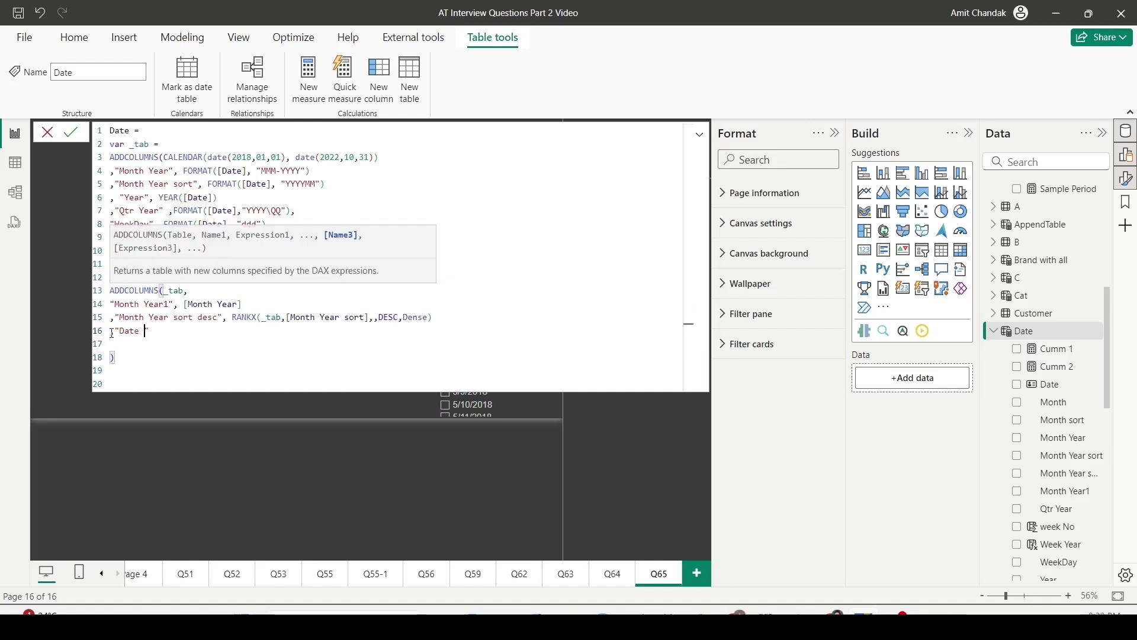
type(" 1")
type("\",")
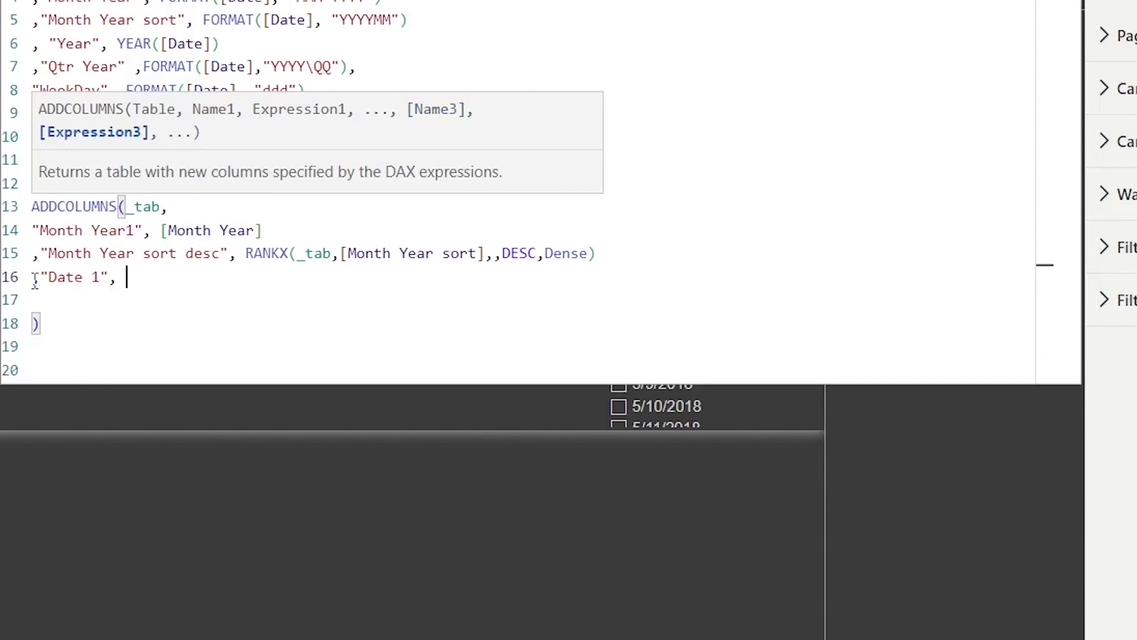
type(" If(da")
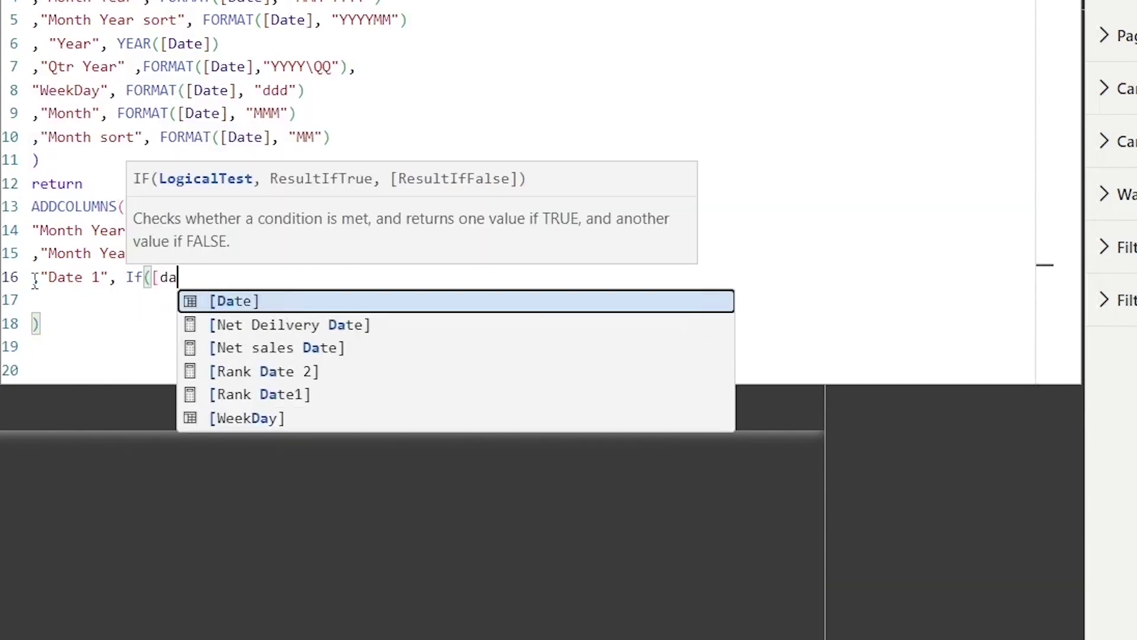
key("Tab")
type("=to")
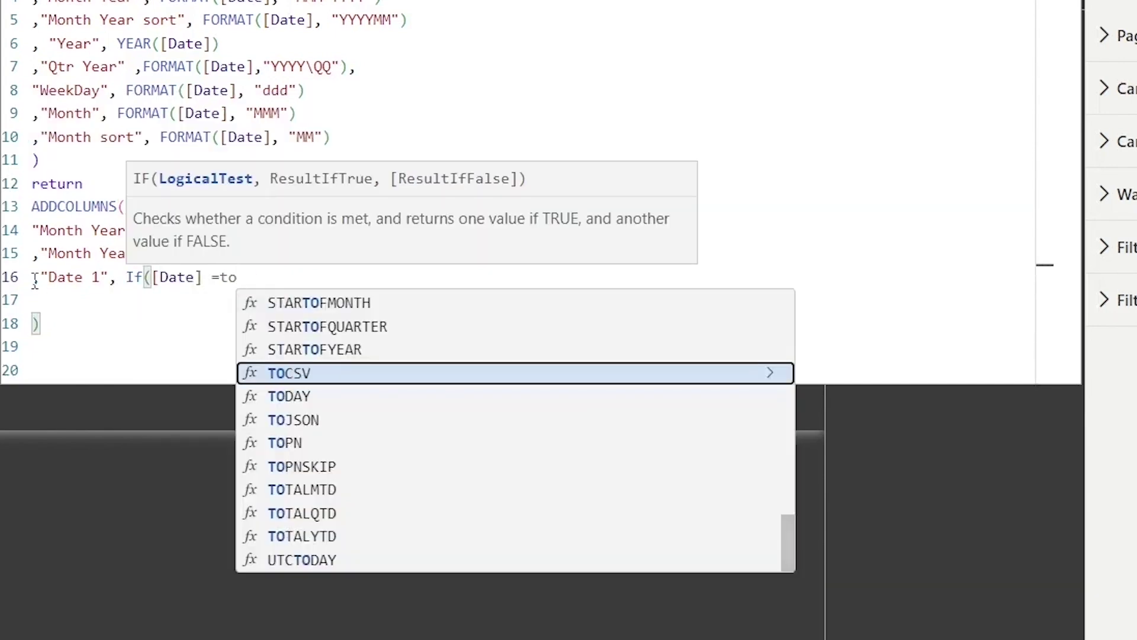
type("d")
key("Tab")
type("), \"Tiday\", ")
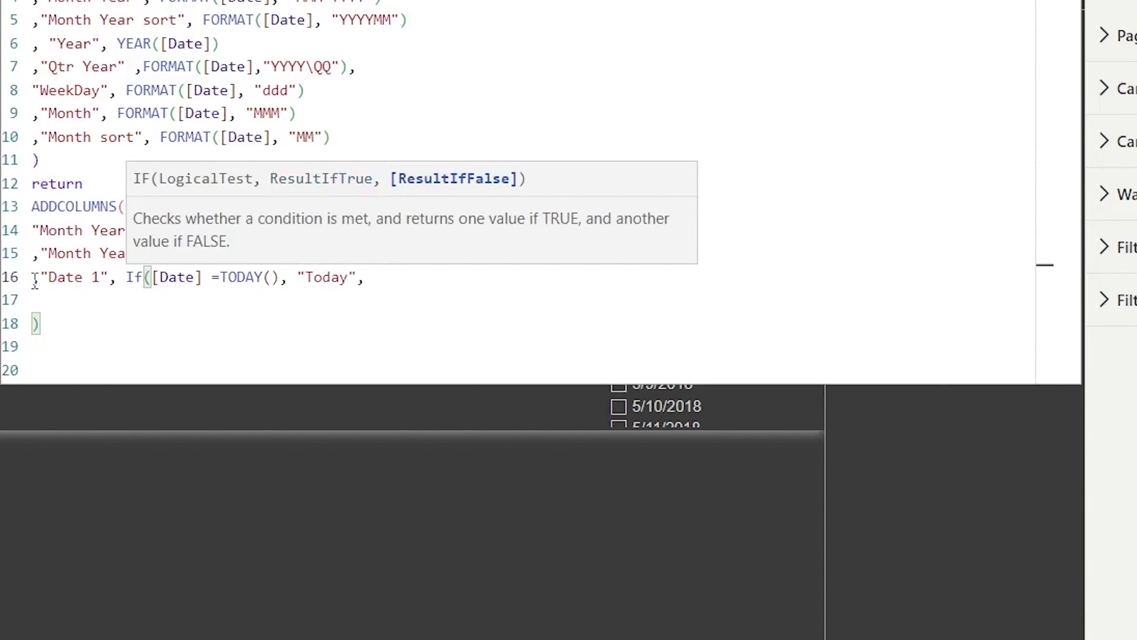
type("[Date")
key("Tab")
type("&\"\")")
key("Down")
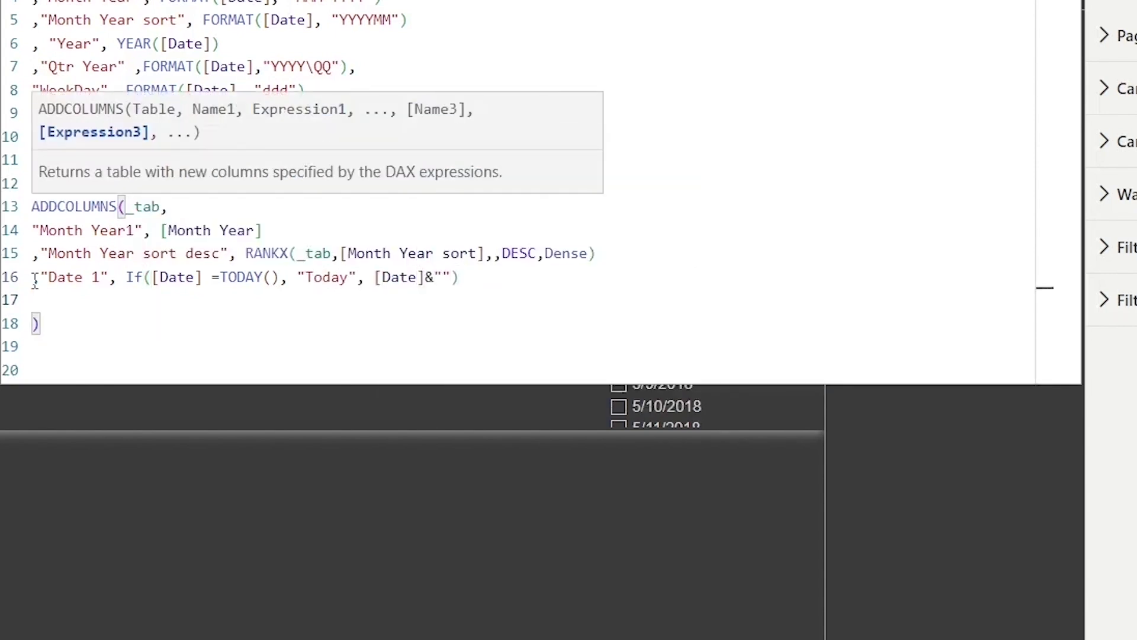
- Add a "Date Sort" column equal to [Date]
type(", []")
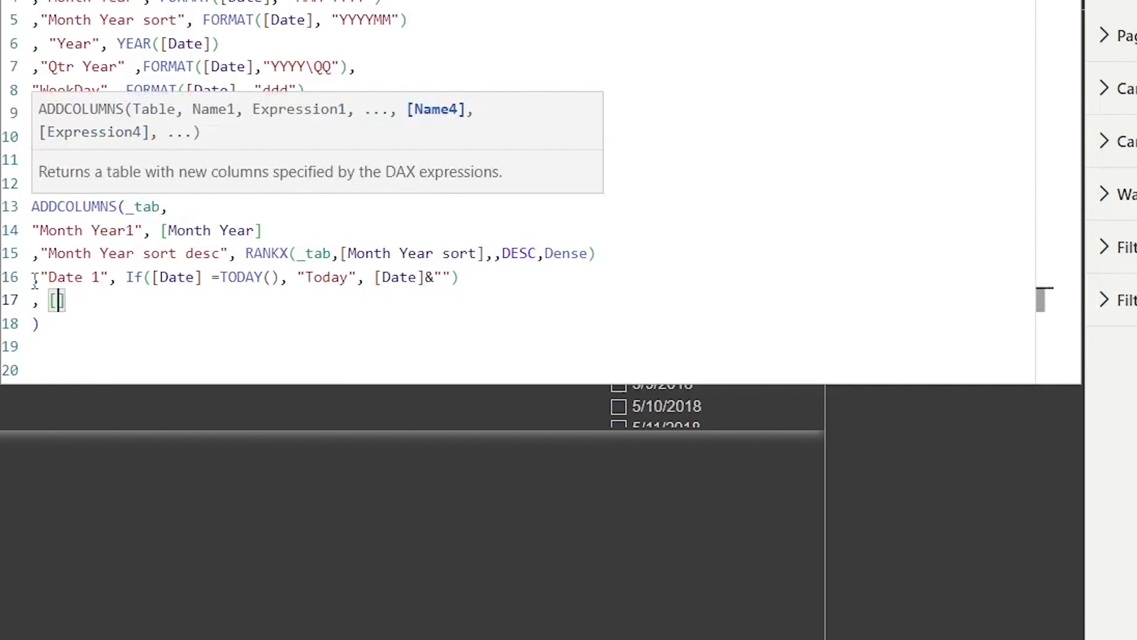
key("BackSpace")
key("BackSpace")
type("\"")
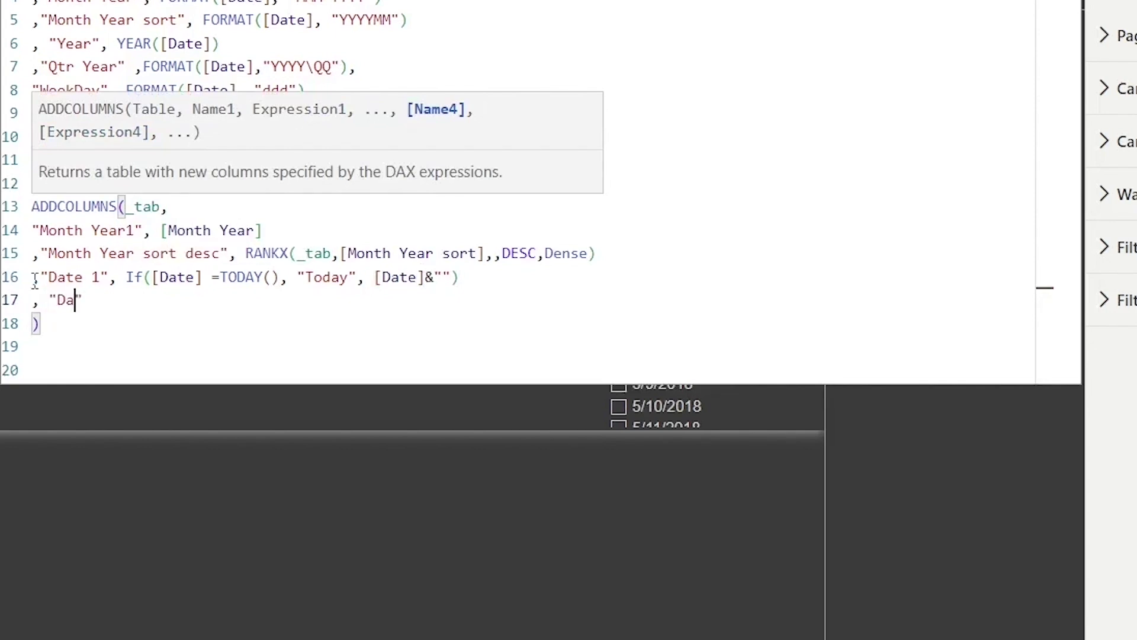
type("Date Sort\", \"")
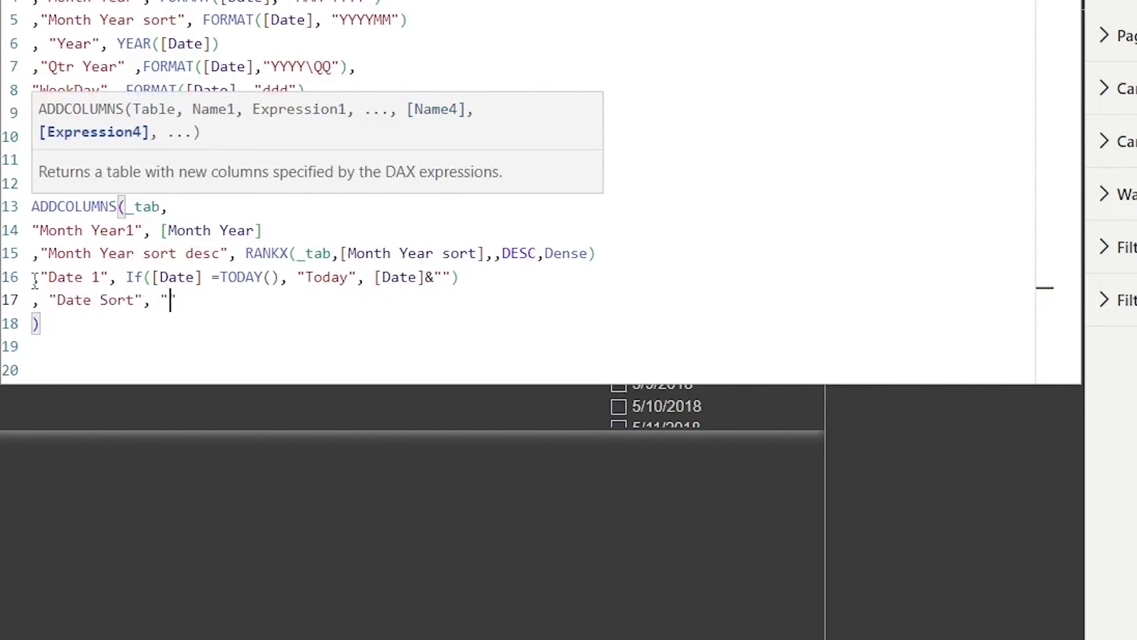
key("BackSpace")
key("BackSpace")
type("[Date]")
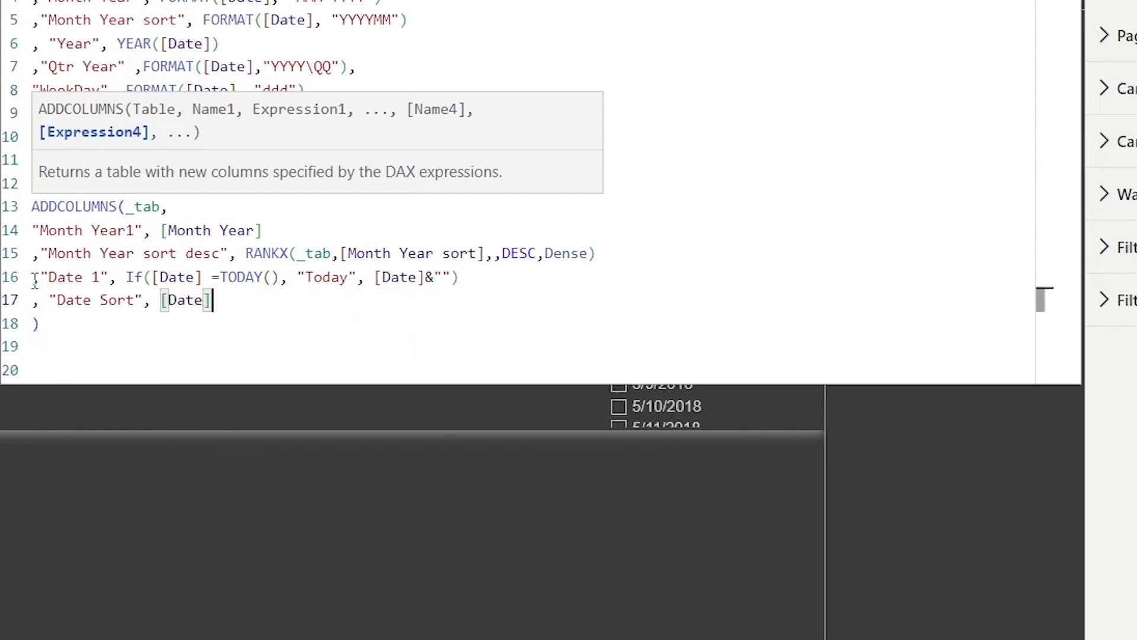
- Start a "Month Year Type" column with IF(EOMONTH([Date],0) = EOMONTH(...)
left_click(226, 302)
key("shift+Return")
type(", ")
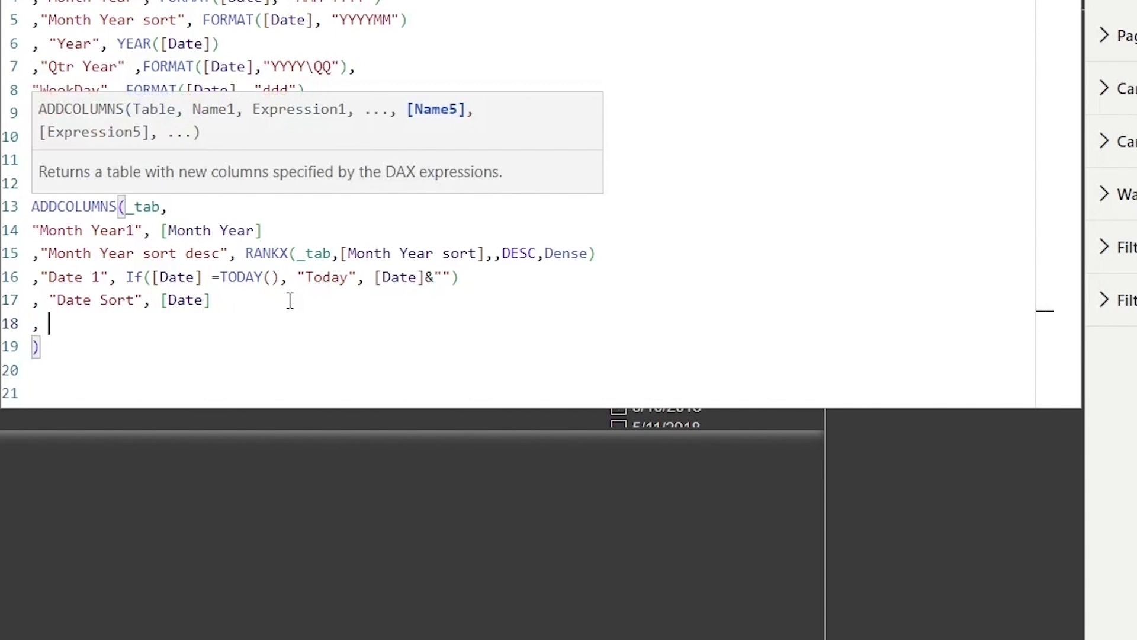
type("\"Month Year Type\", o")
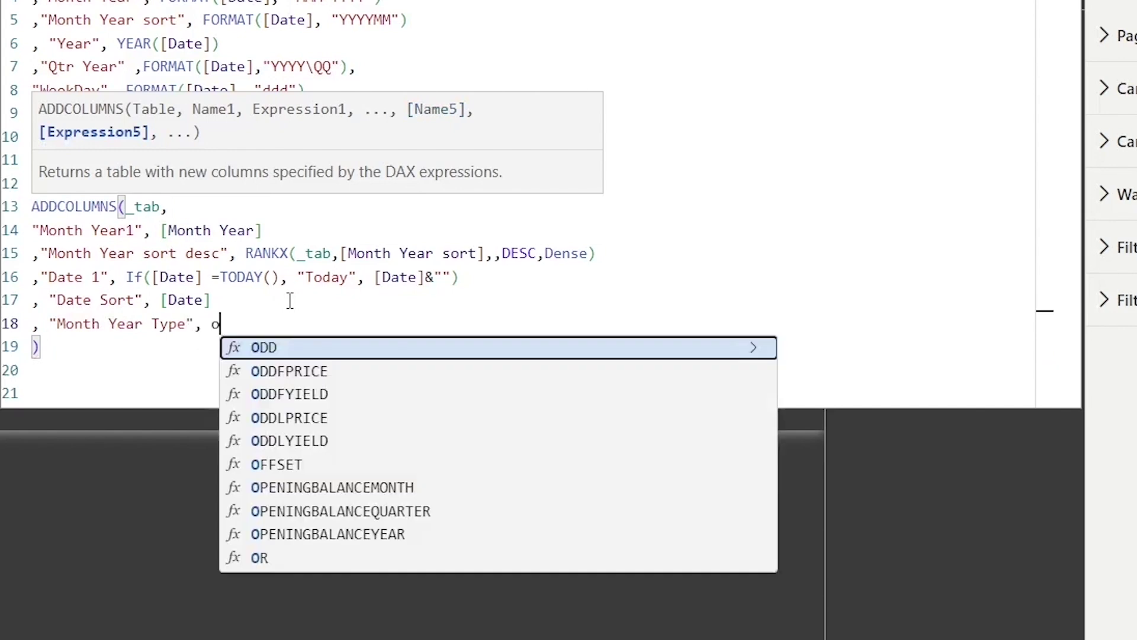
key("BackSpace")
type("if(eom")
key("Tab")
type("(")
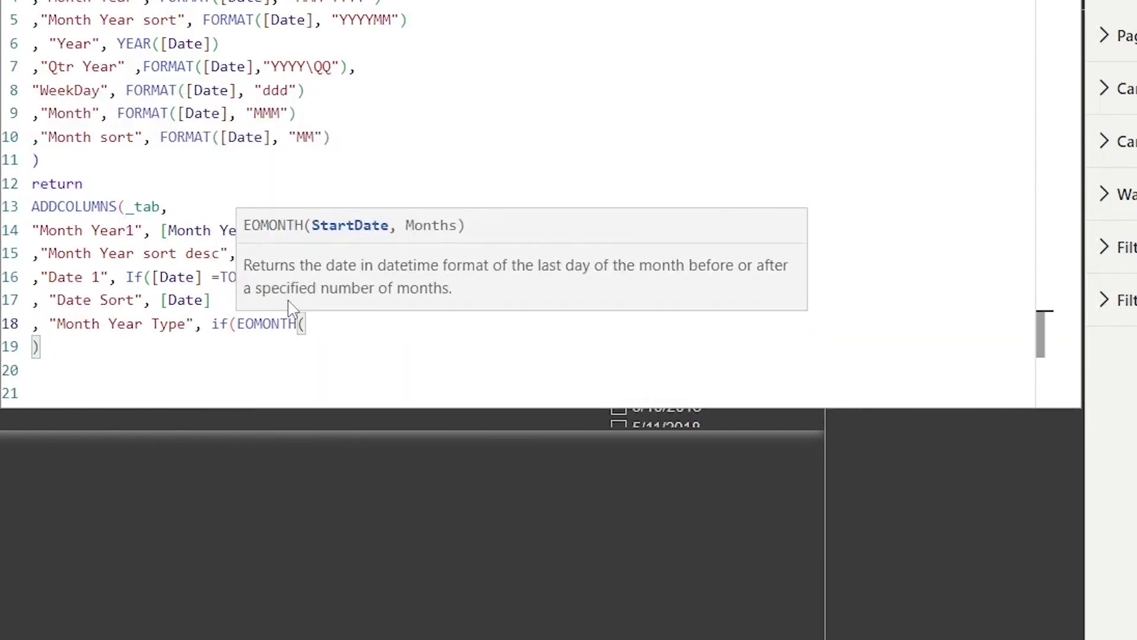
type("[date")
key("Tab")
type(",0")
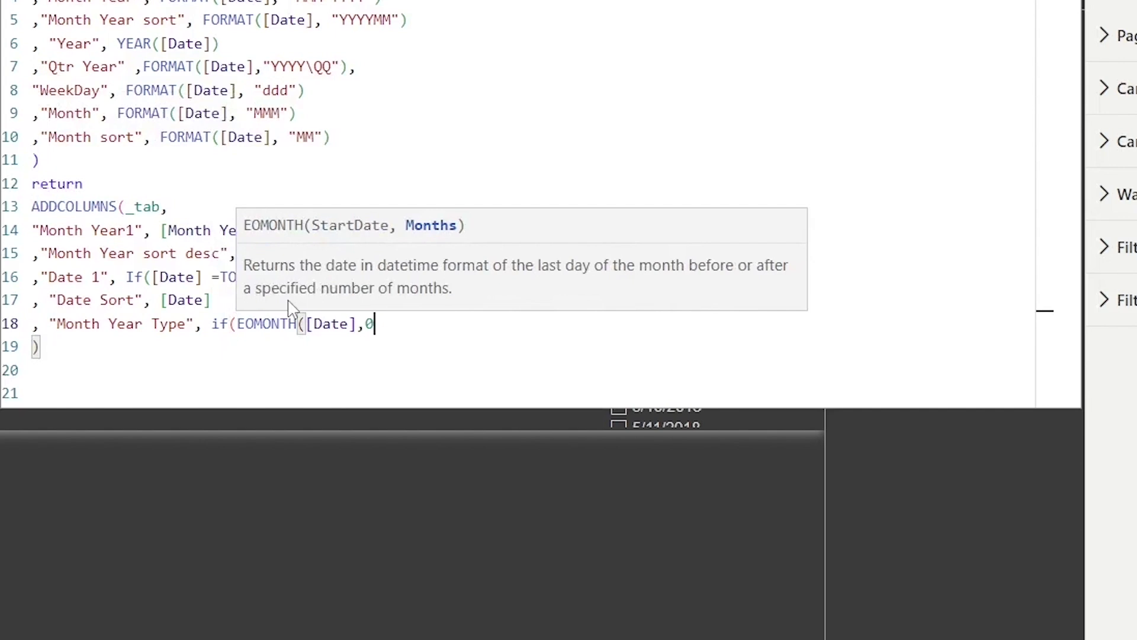
type(") =")
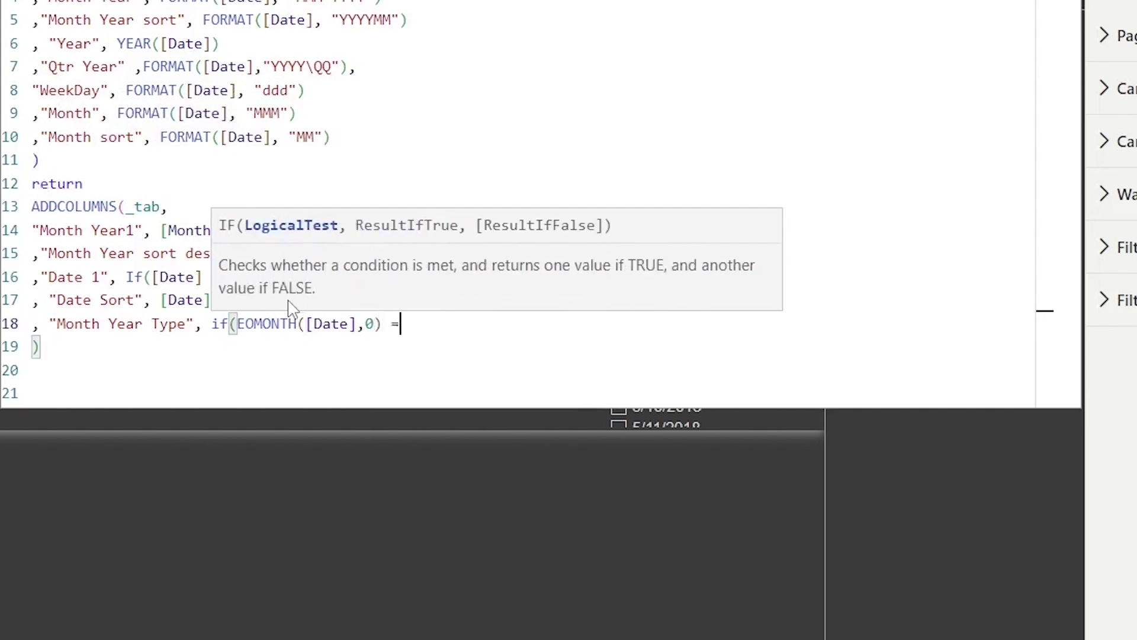
type(" Eom")
key("Tab")
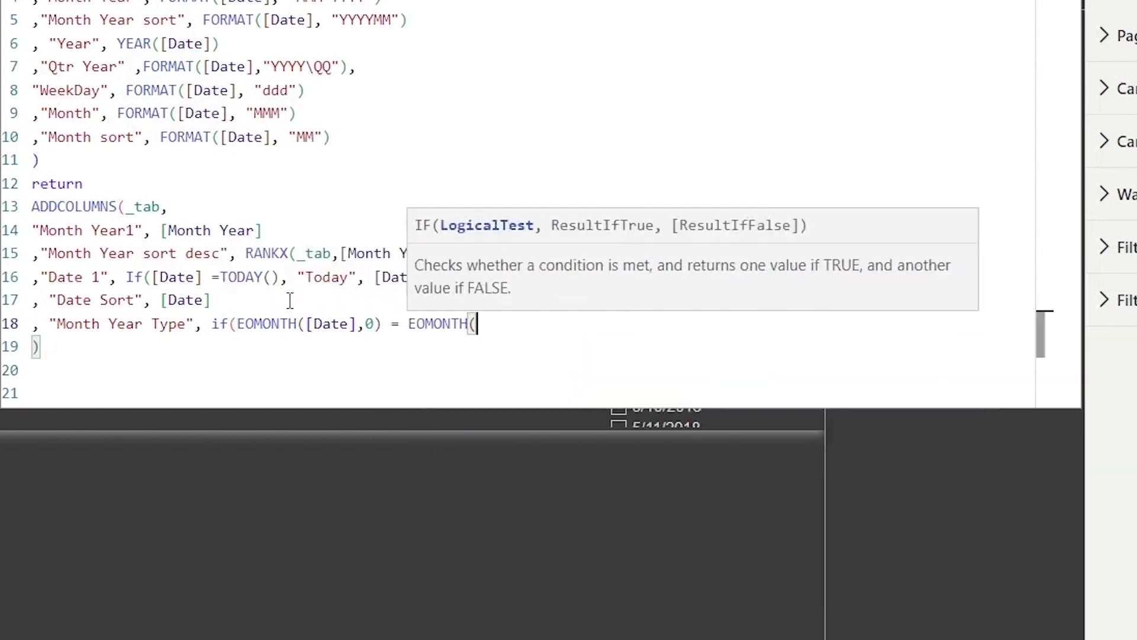
- Compare against TODAY(), label "Current Month" else [Month Year], and commit the formula
type("Tod")
key("Tab")
type("),")
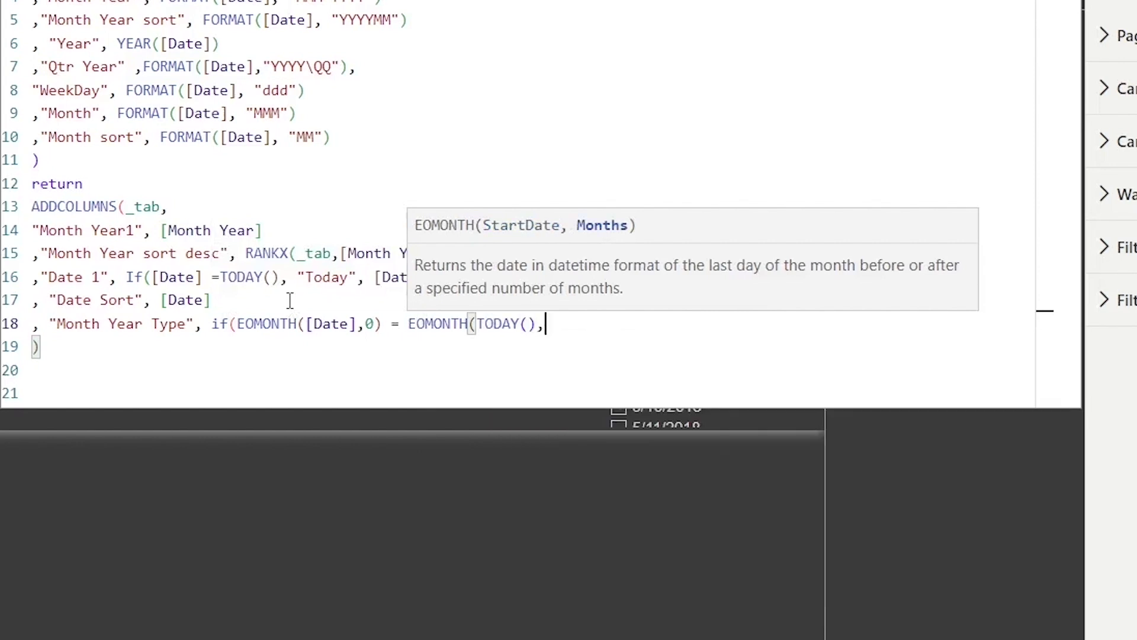
type(" 0)")
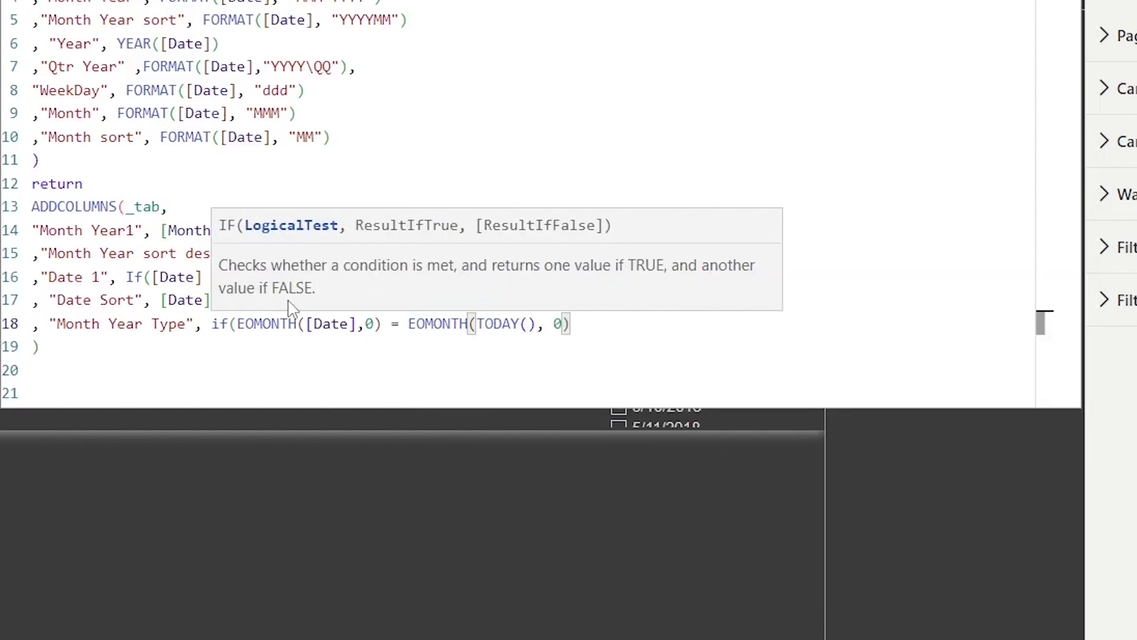
type(", ")
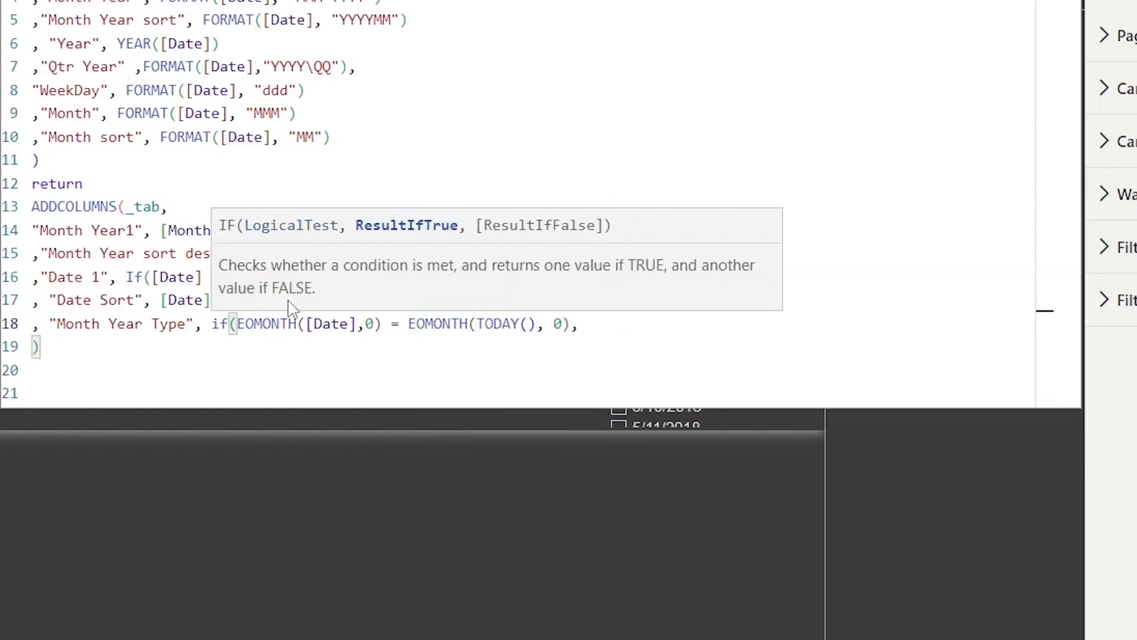
type("\"Current\"")
key("Left")
type("Current Month")
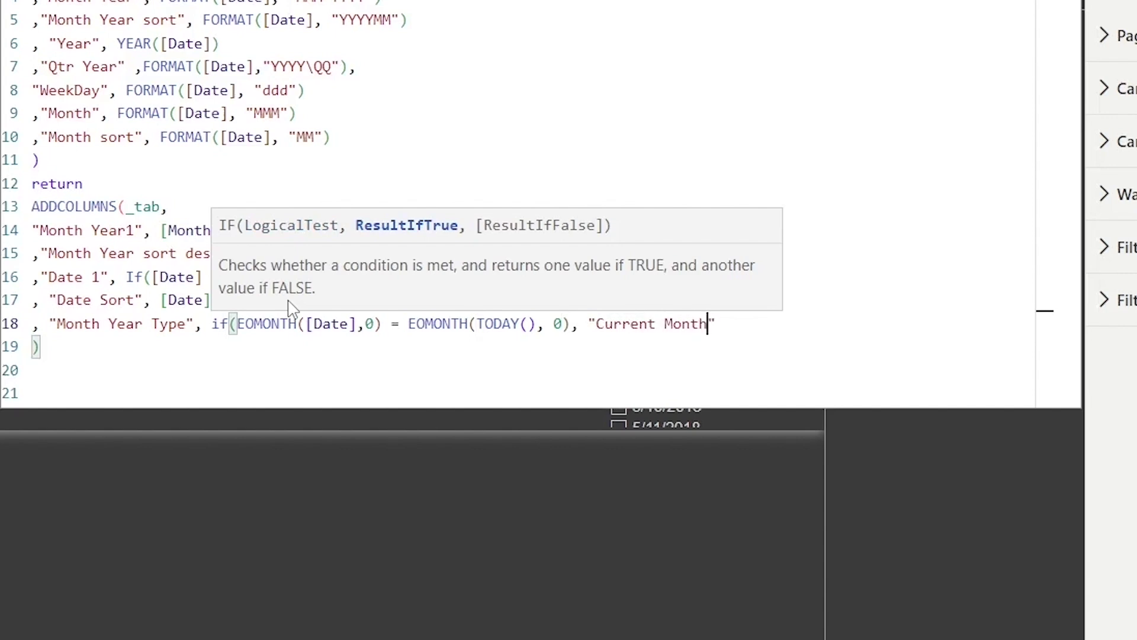
key("Right")
type(", [")
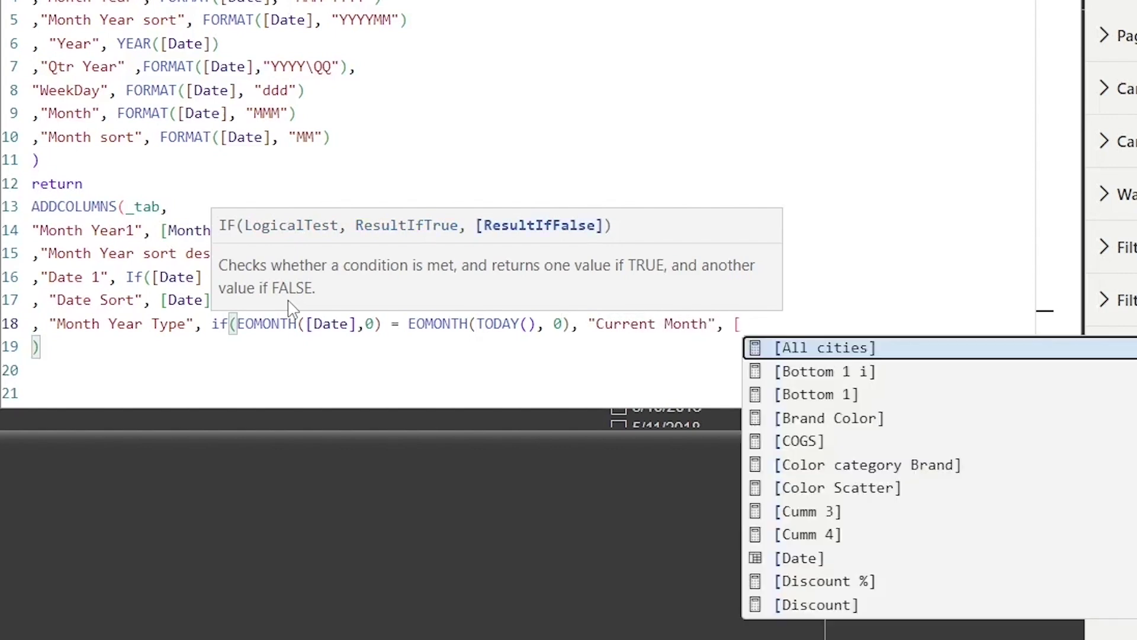
type("Month Year])")
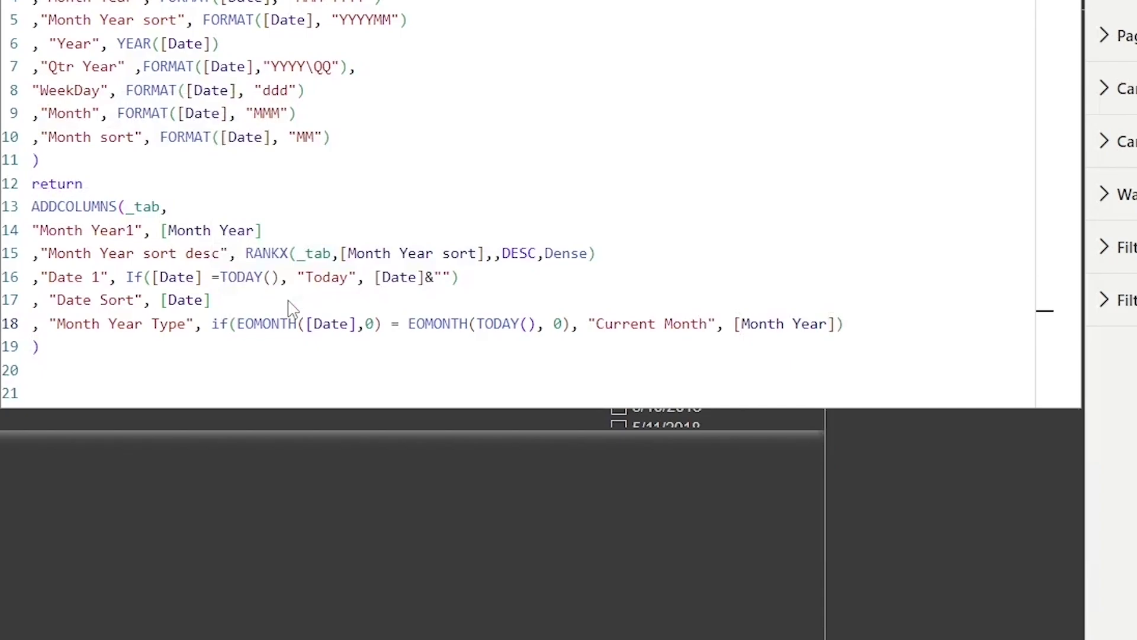
key("Return")
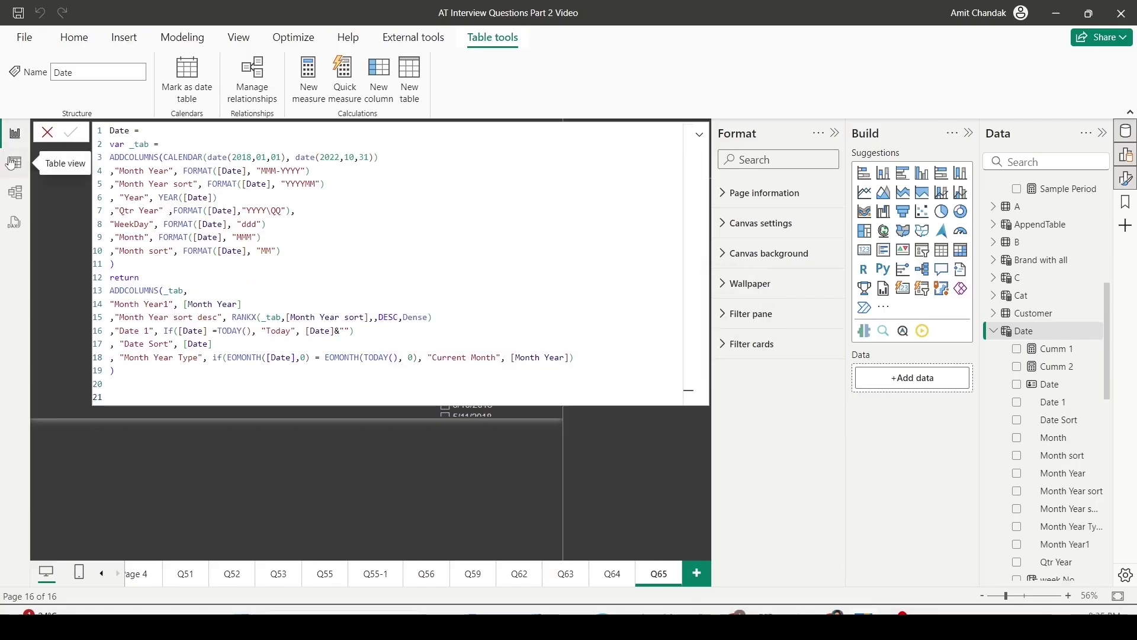
- Switch to Table view and inspect the Date 1 column's value list
left_click(15, 163)
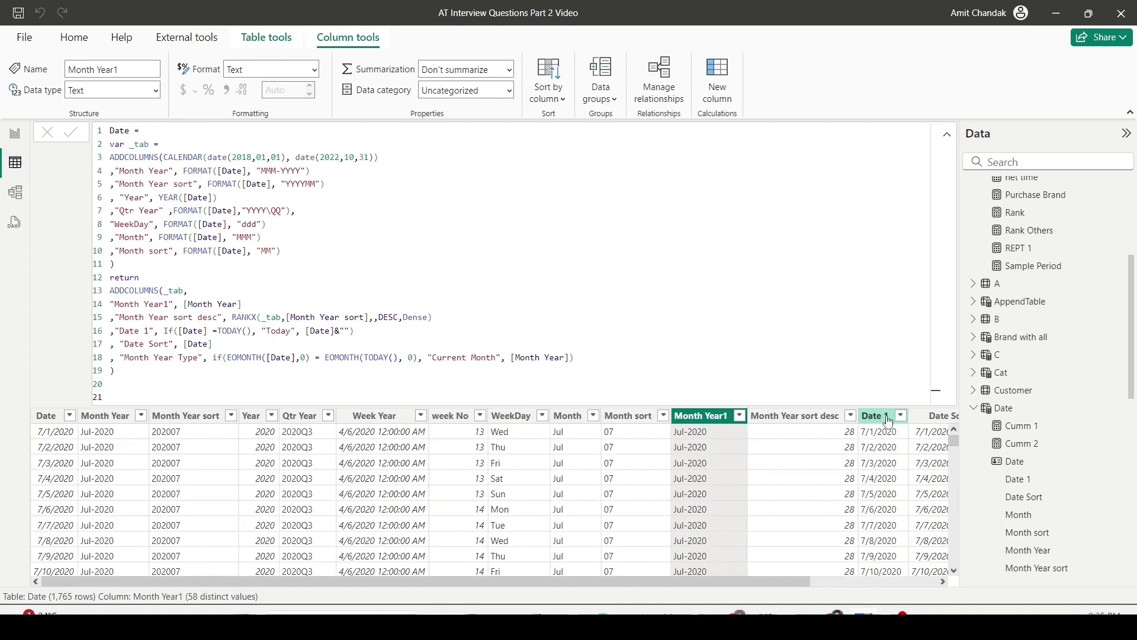
left_click(889, 421)
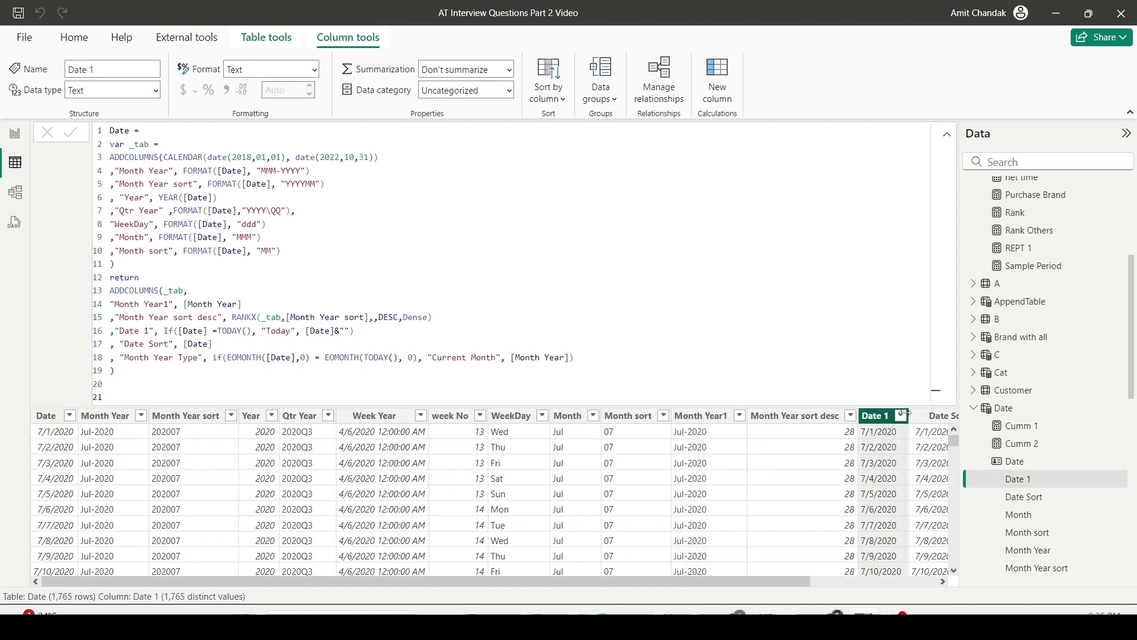
left_click(901, 415)
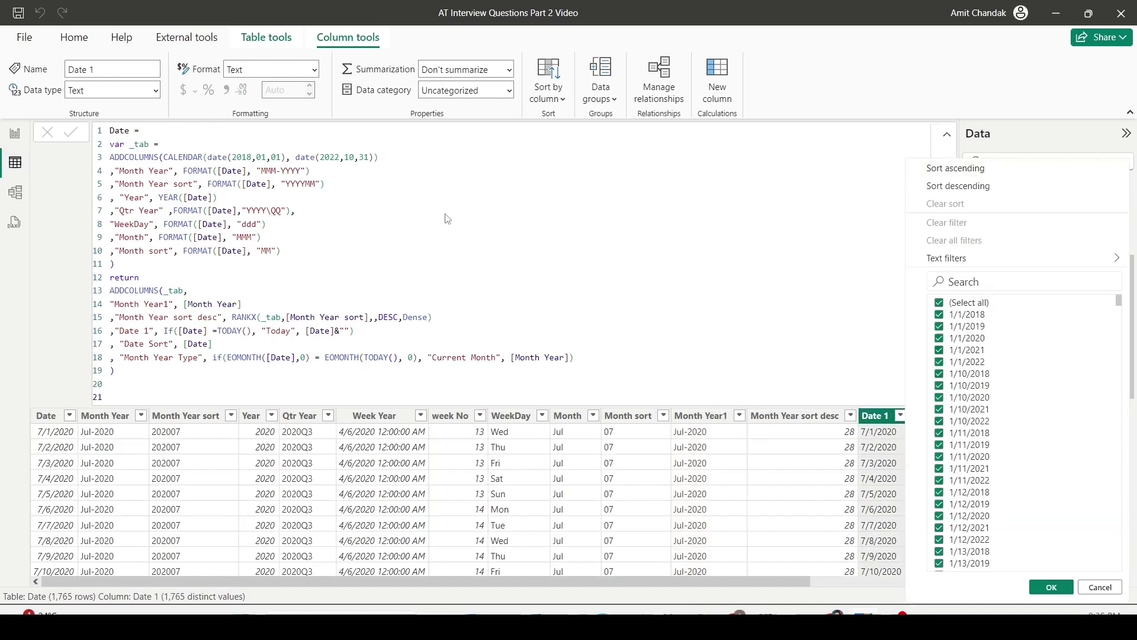
left_click(1101, 586)
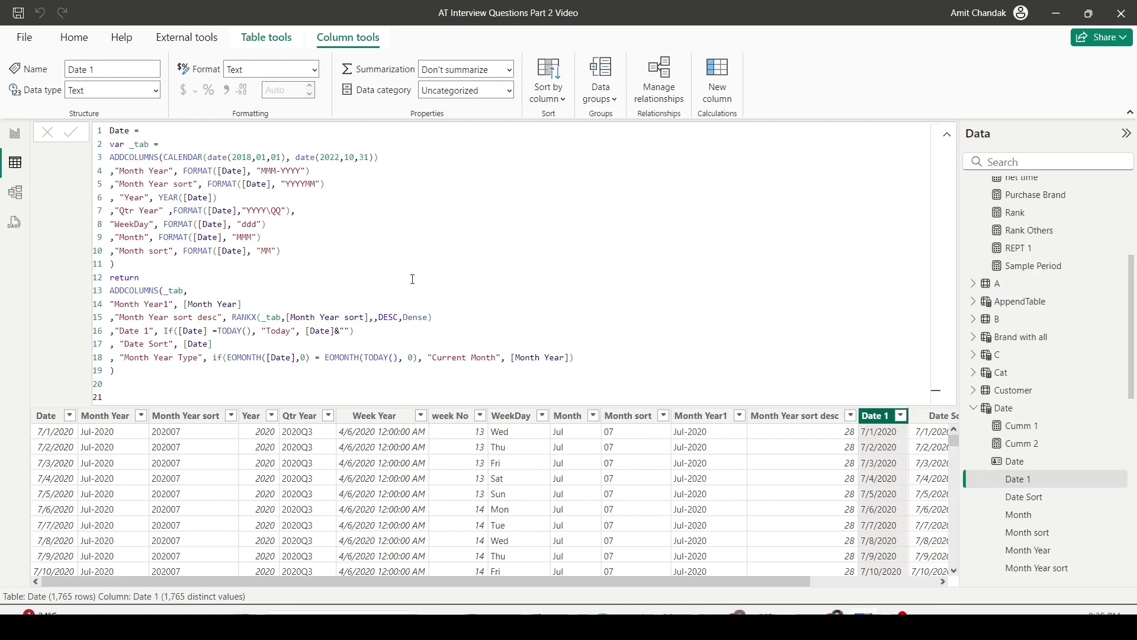
- Extend the calendar's end year to 2025 in the Date table formula
left_click(338, 159)
type("5")
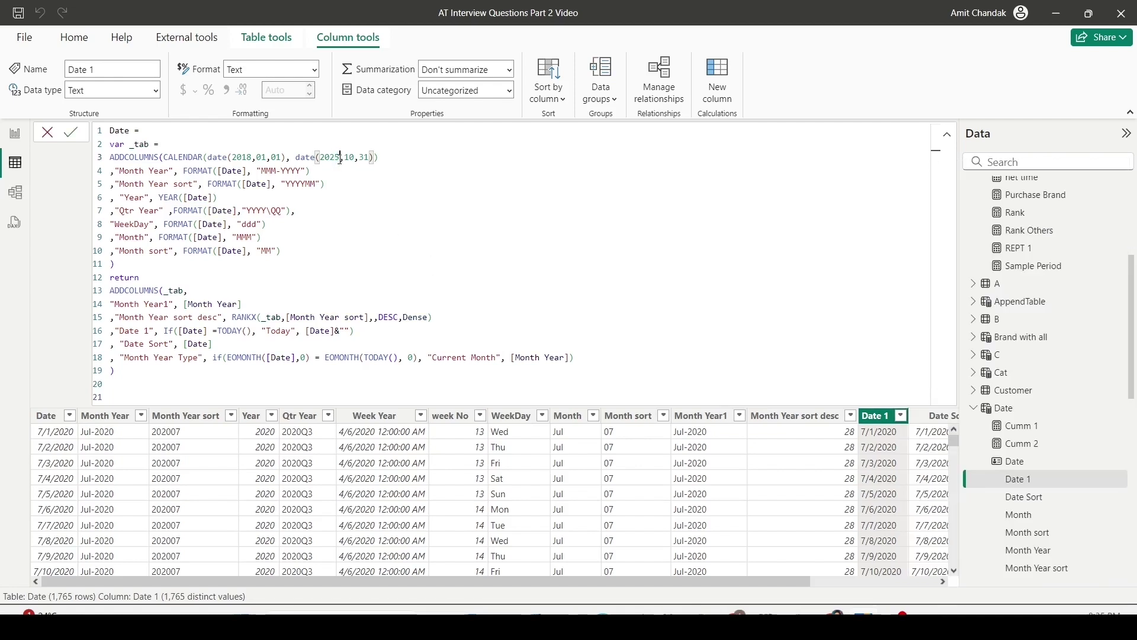
left_click(435, 162)
key("Return")
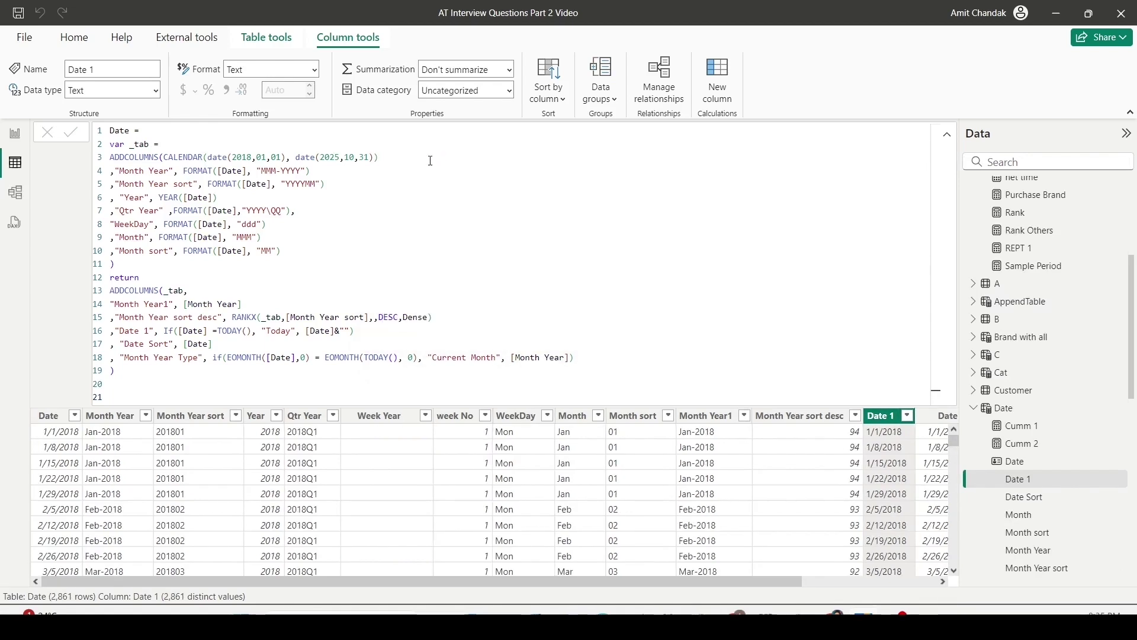
- Search Date 1 values for 'to' to confirm Today, then select Month Year Type
left_click(907, 416)
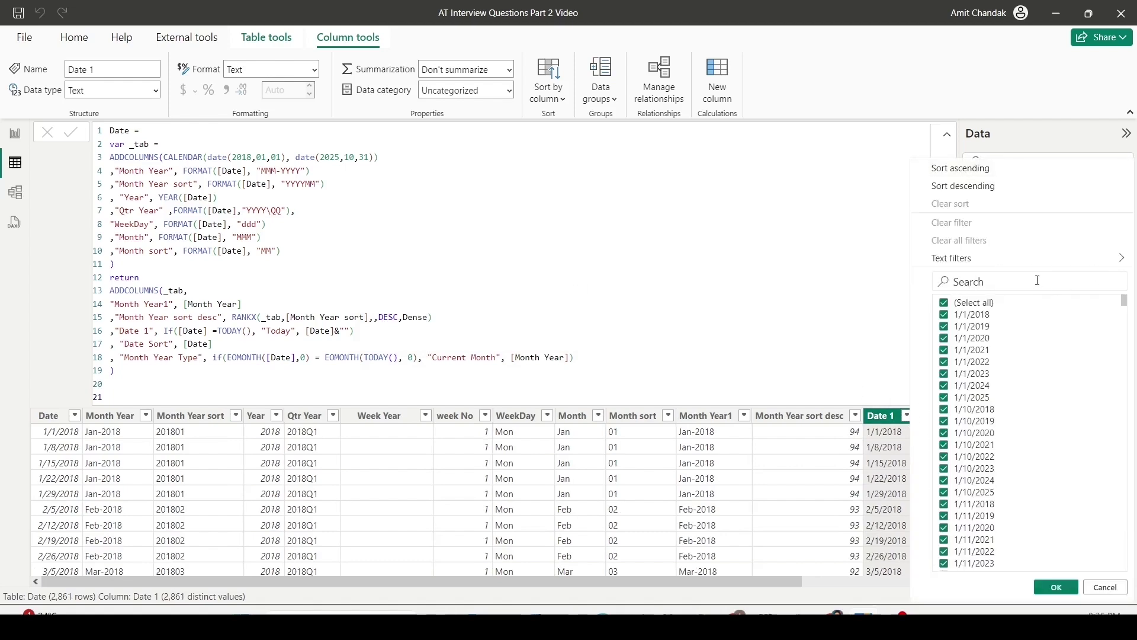
type("to")
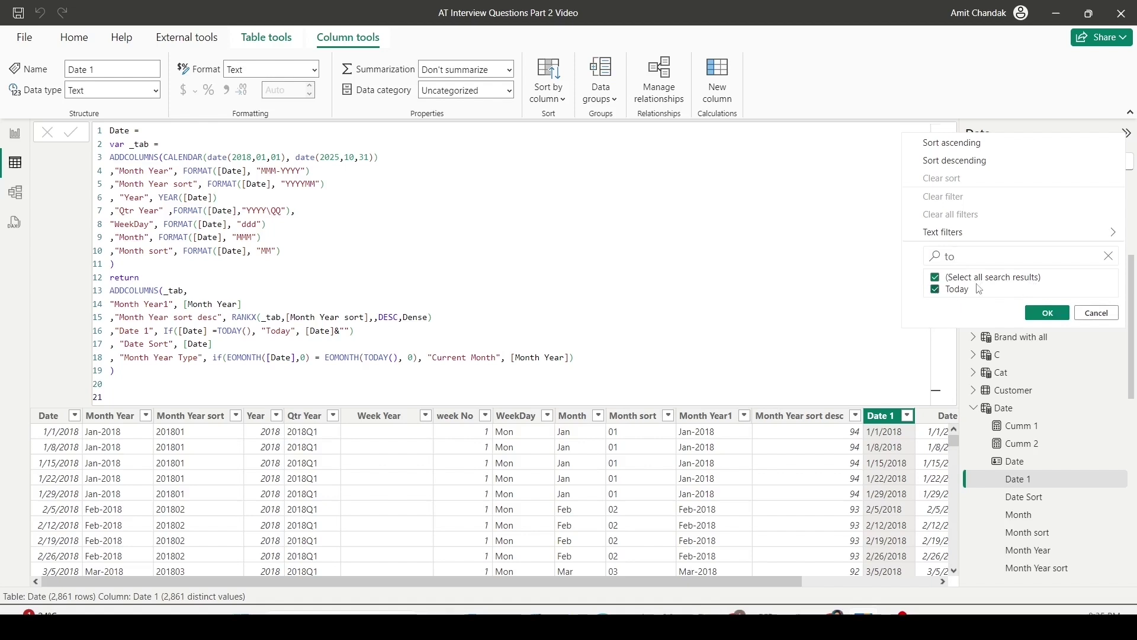
left_click(1096, 313)
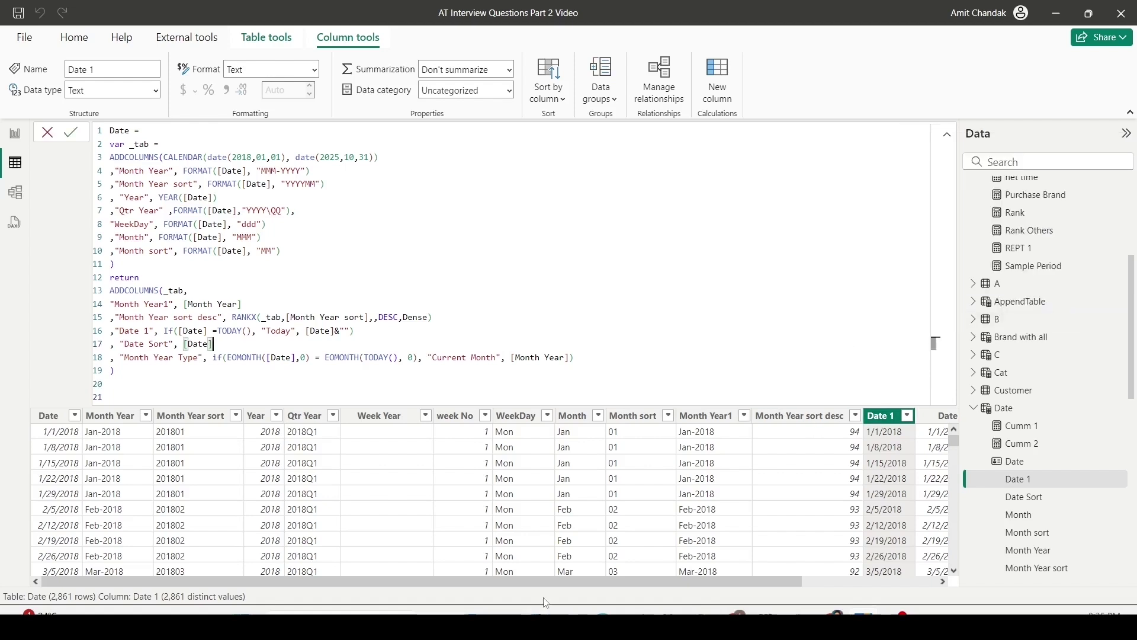
left_click_drag(540, 580, 677, 581)
left_click(940, 418)
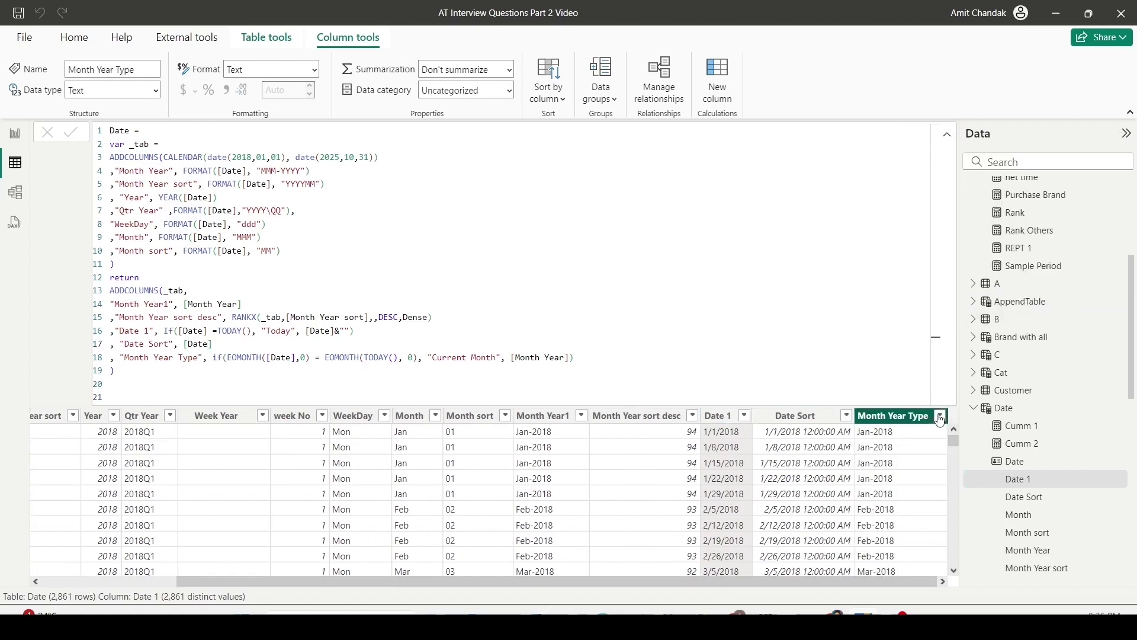
- Check Month Year Type's values, then sort Date 1 by the Date Sort column
left_click(940, 417)
scroll(996, 371, "down", 4)
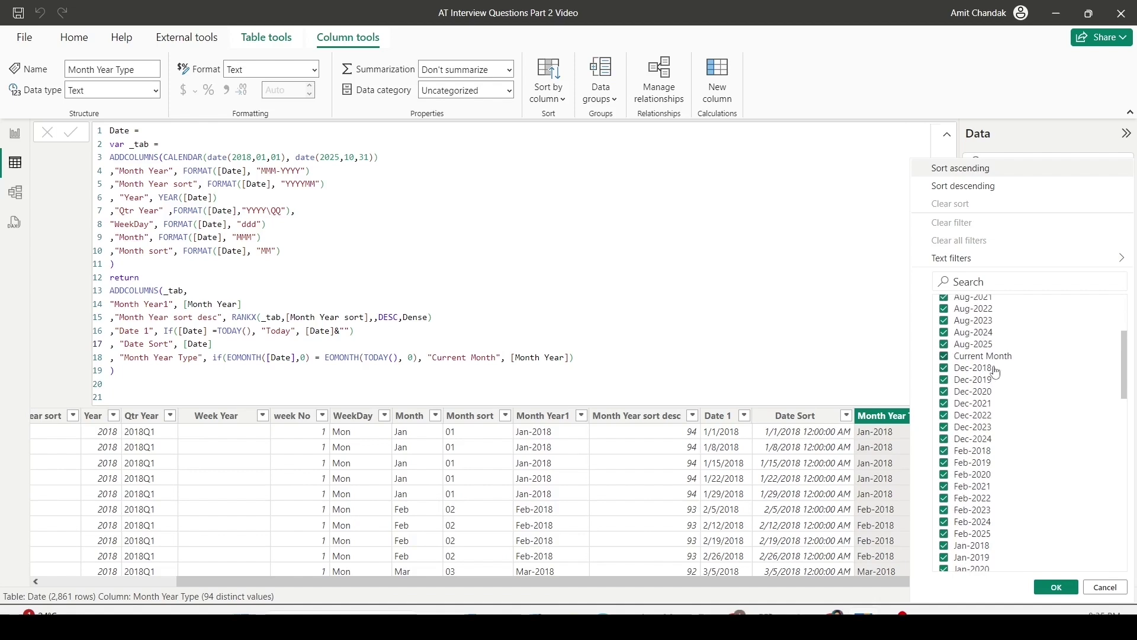
key("Escape")
left_click(720, 415)
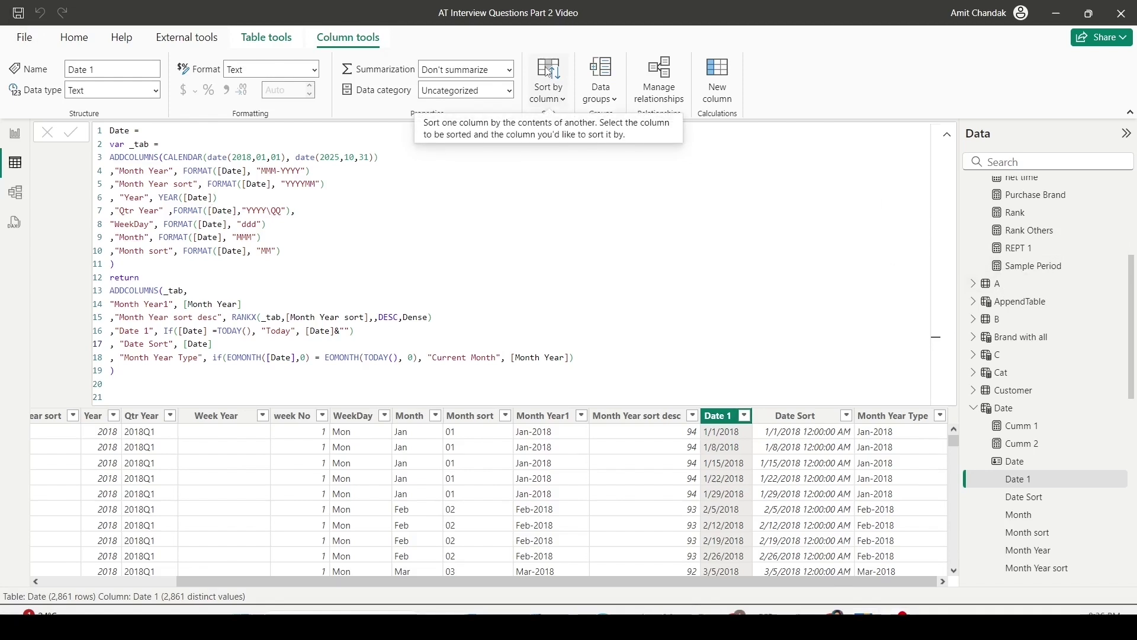
left_click_drag(523, 25, 575, 110)
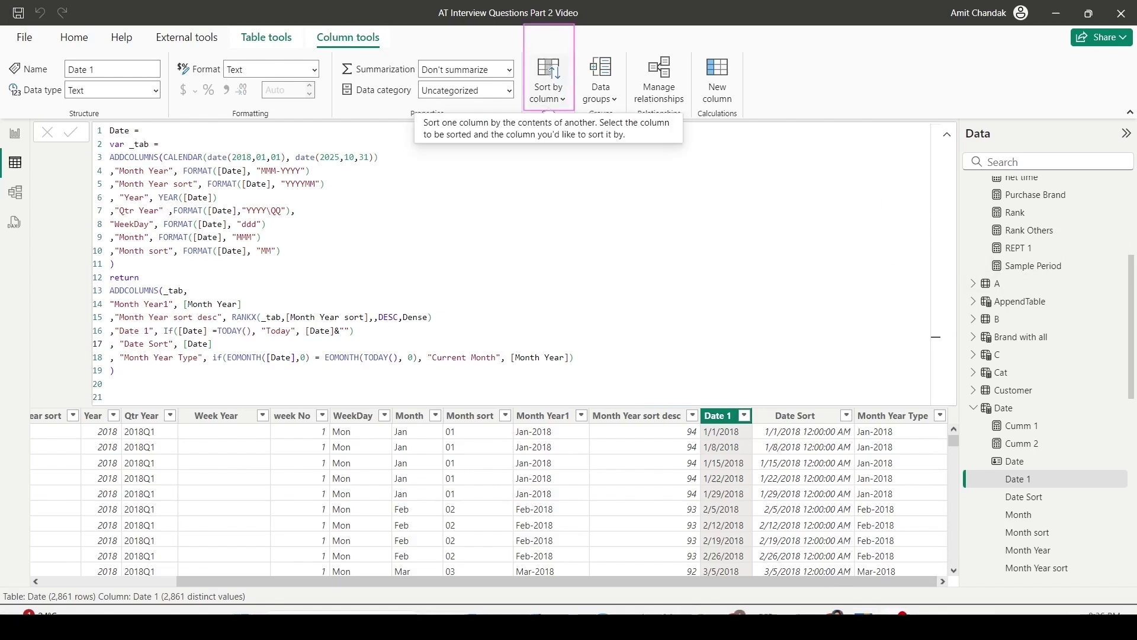
left_click(566, 100)
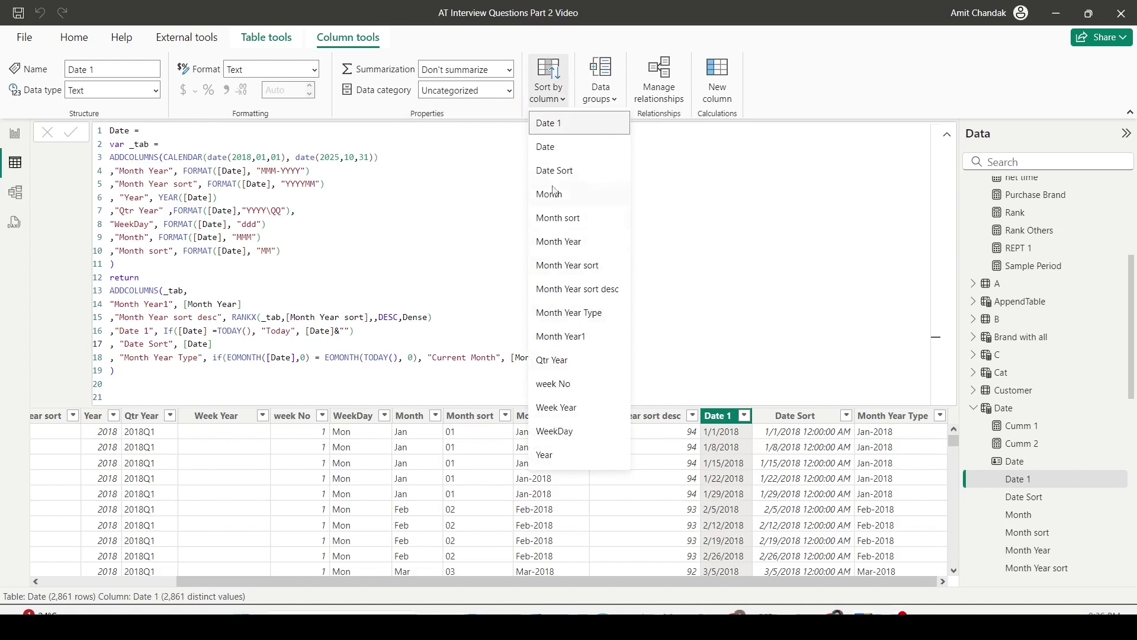
left_click(560, 170)
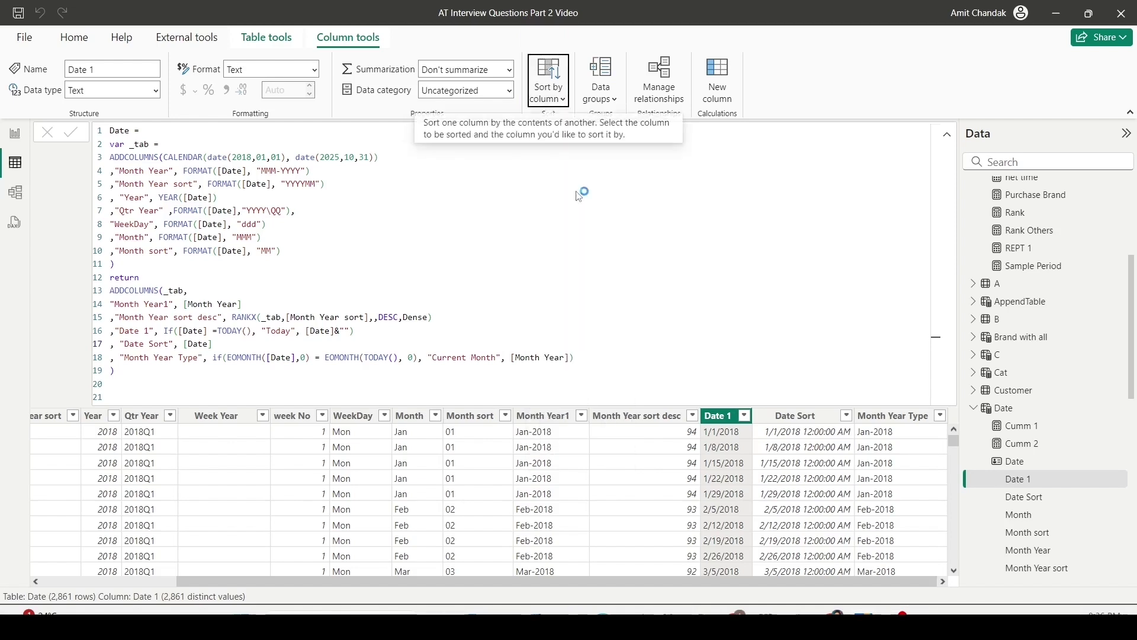
- Sort Month Year Type by Month Year sort and return to the Q65 report page
left_click(865, 418)
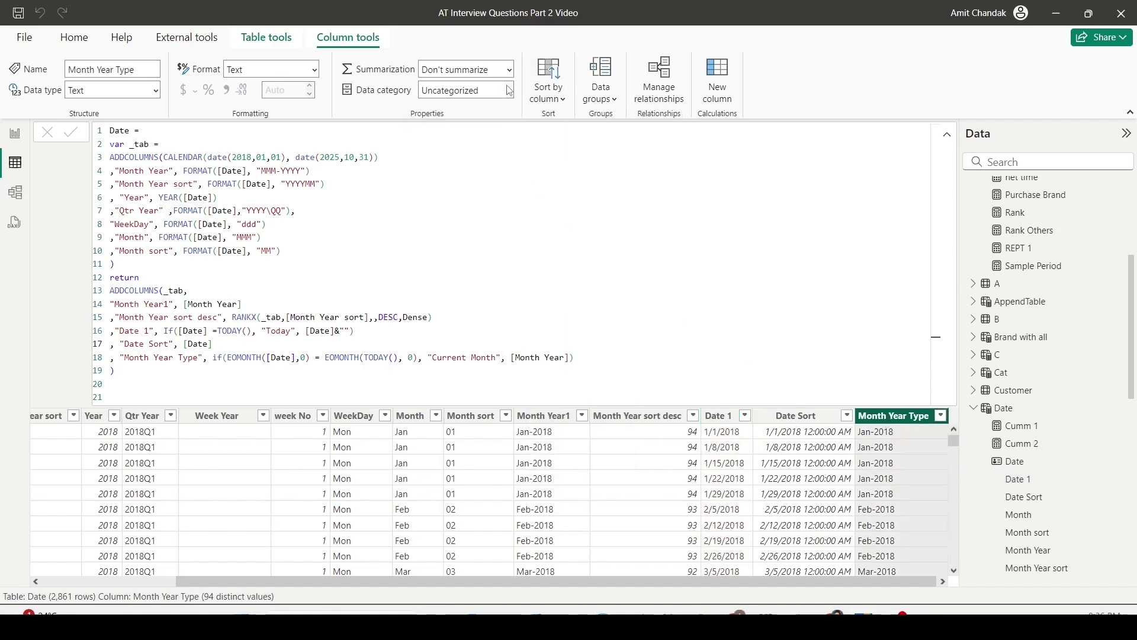
left_click(557, 101)
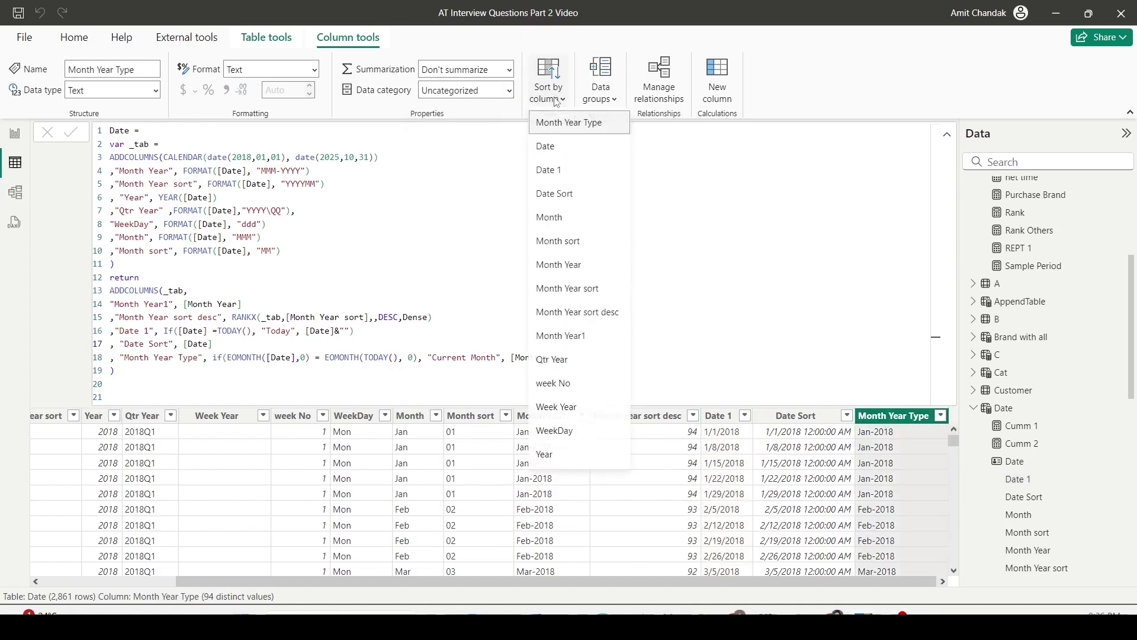
left_click(566, 288)
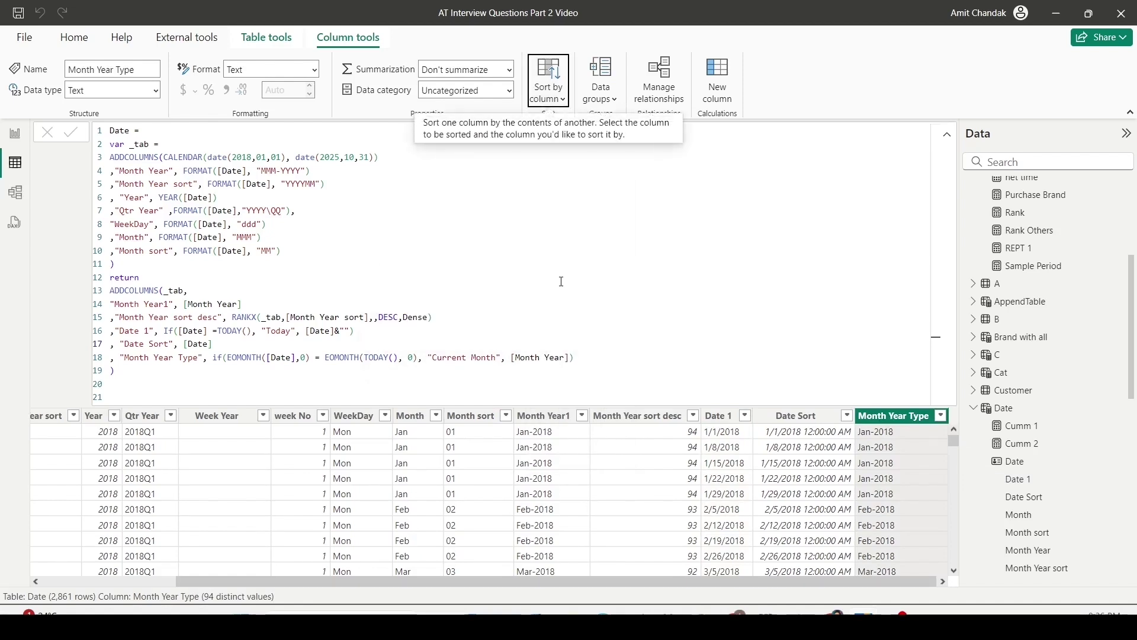
left_click(15, 135)
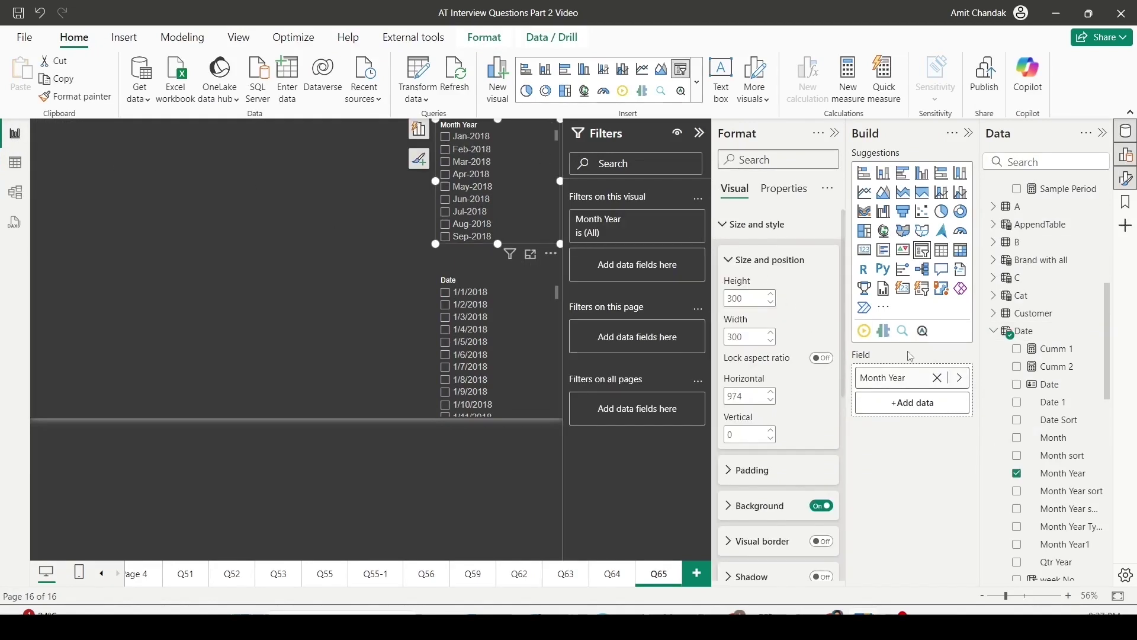
- Replace the top slicer's Month Year field with Month Year Type and select Current Month
left_click(960, 378)
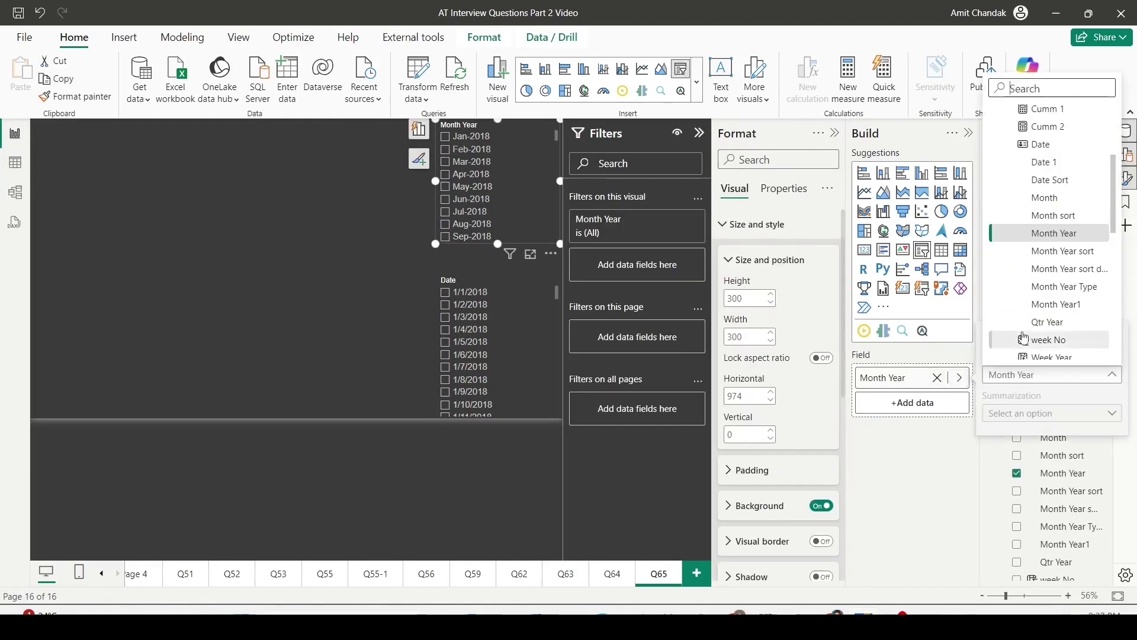
left_click(1064, 286)
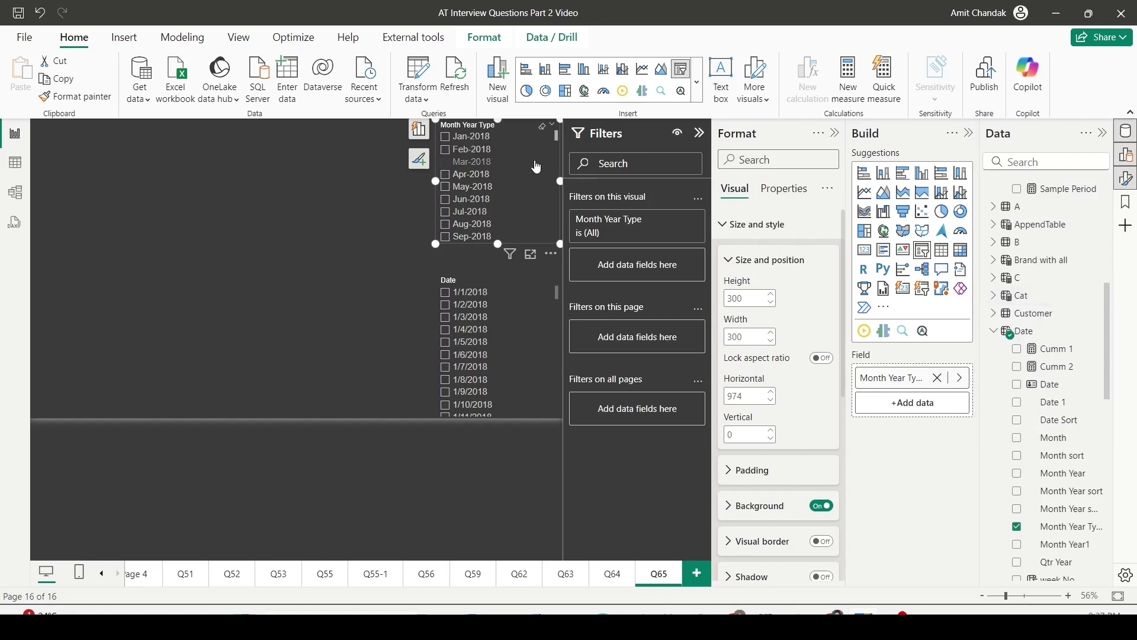
scroll(514, 185, "down", 8)
scroll(514, 185, "down", 18)
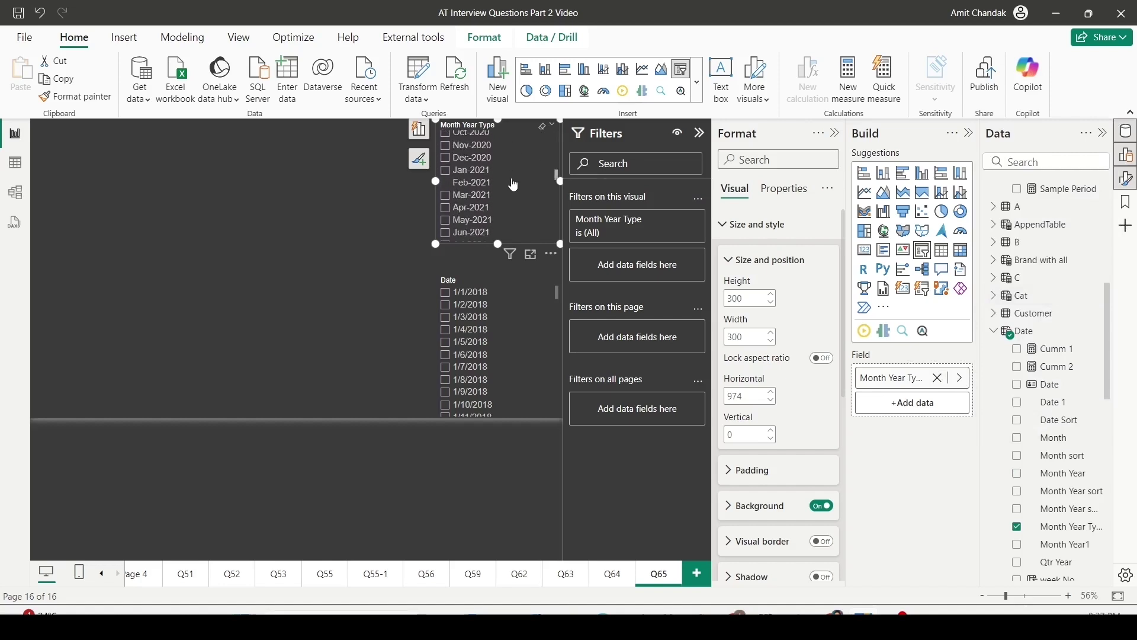
scroll(514, 185, "up", 1)
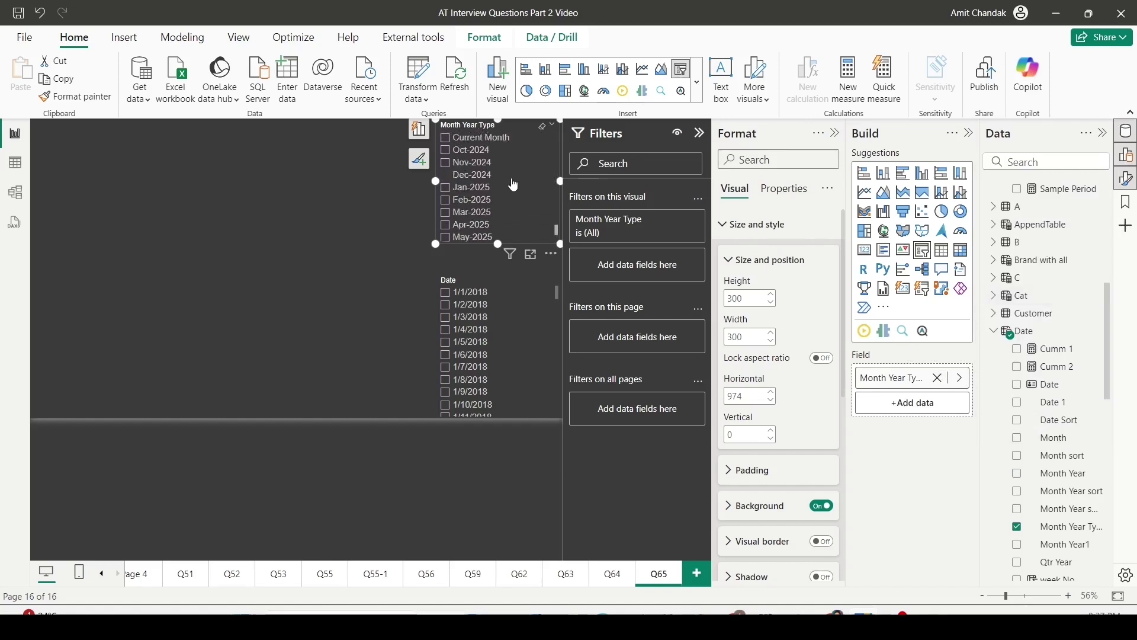
left_click(485, 178)
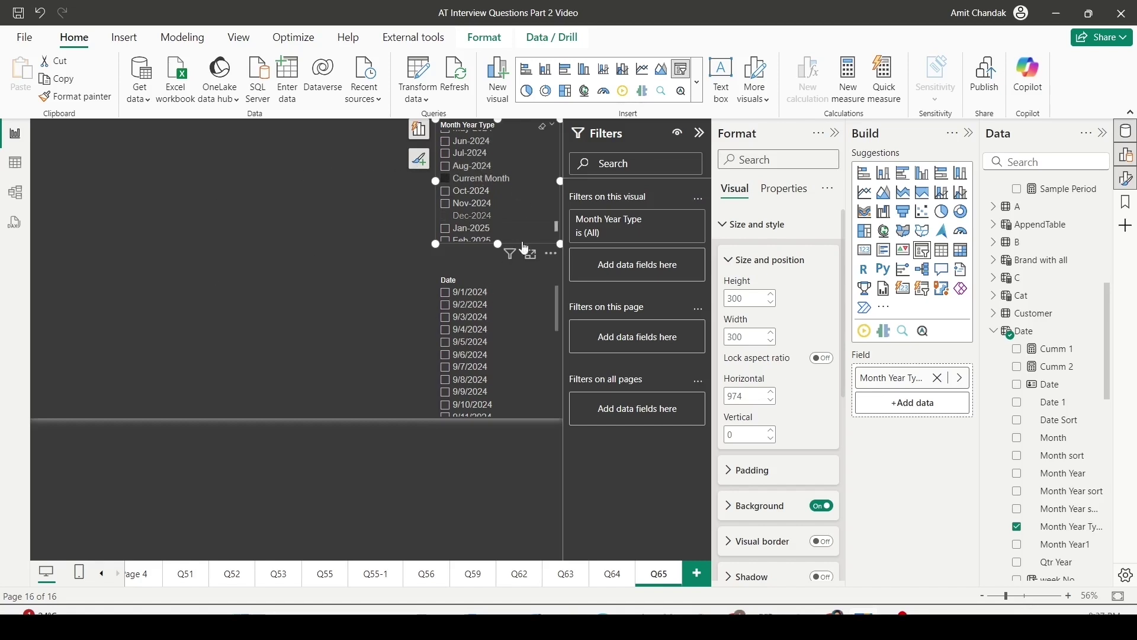
scroll(466, 330, "down", 4)
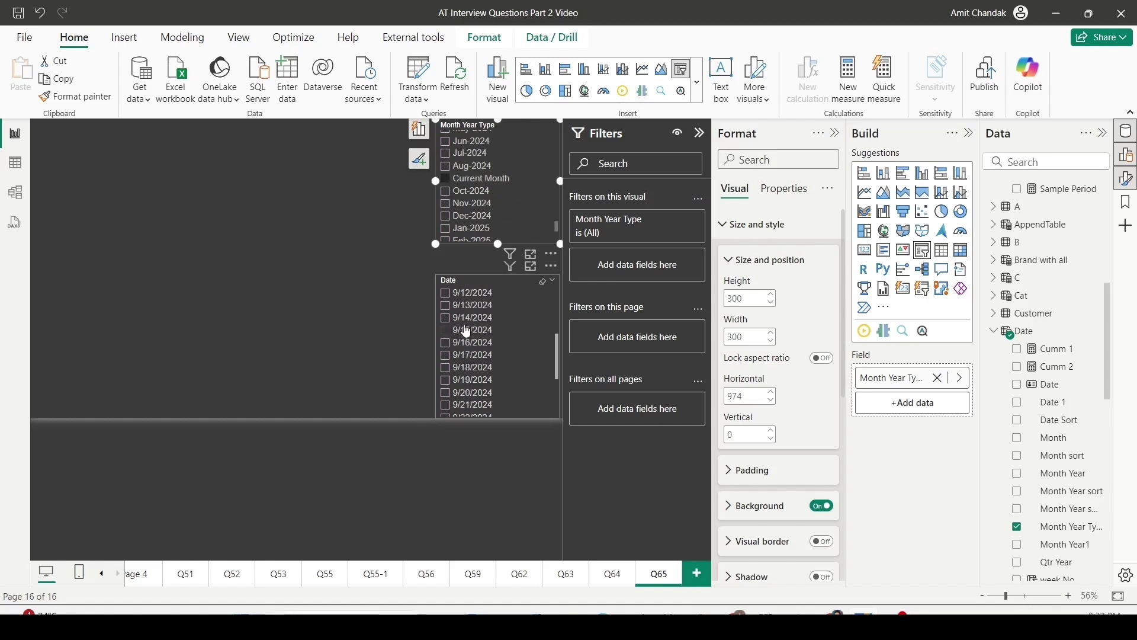
scroll(467, 331, "down", 3)
scroll(484, 351, "up", 5)
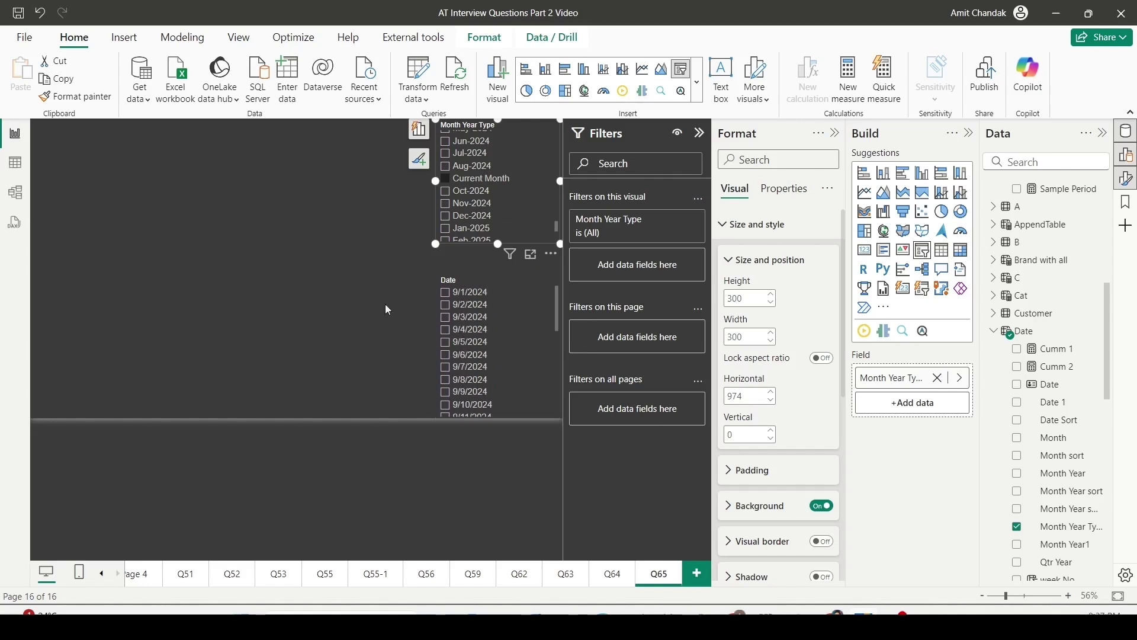
- Switch the lower slicer's field from Date to Date 1 and select Today
left_click(517, 279)
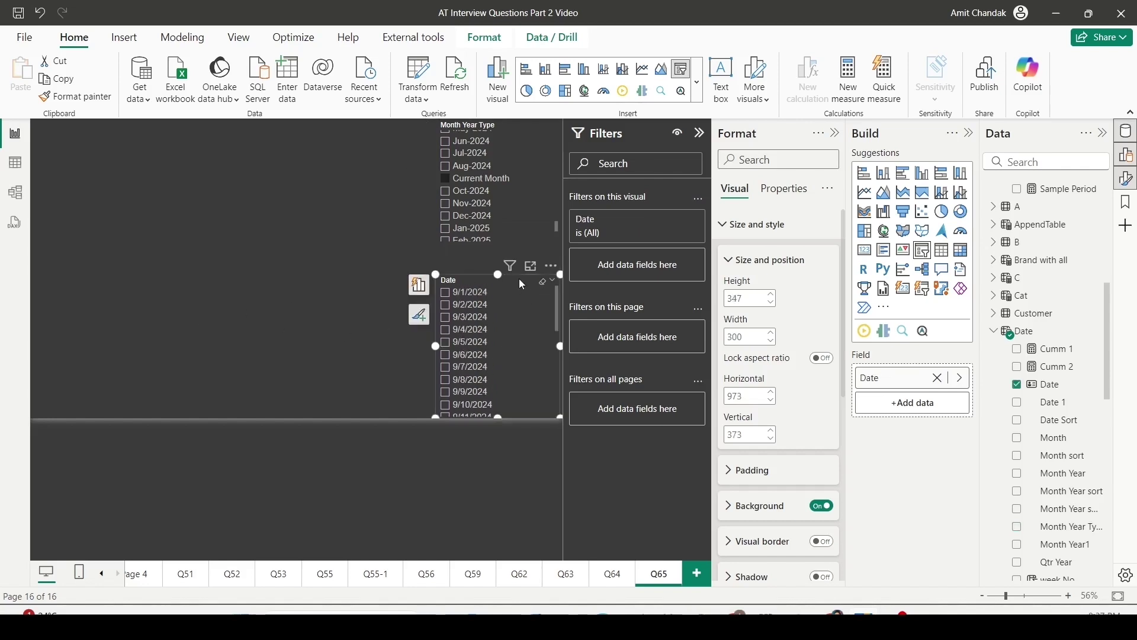
left_click(961, 378)
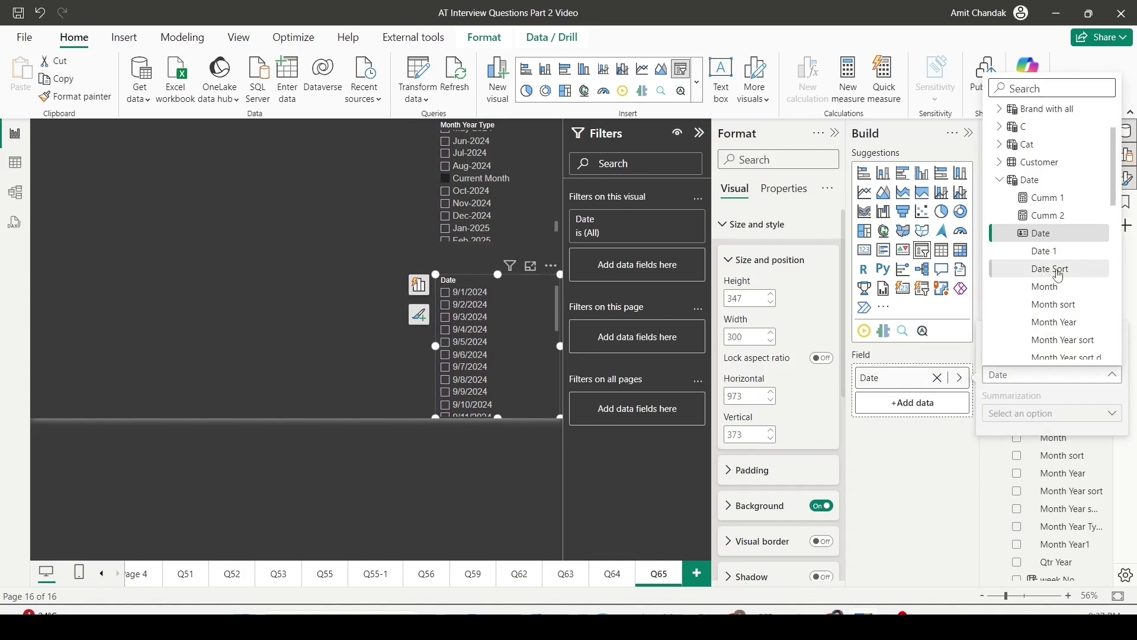
left_click(1045, 251)
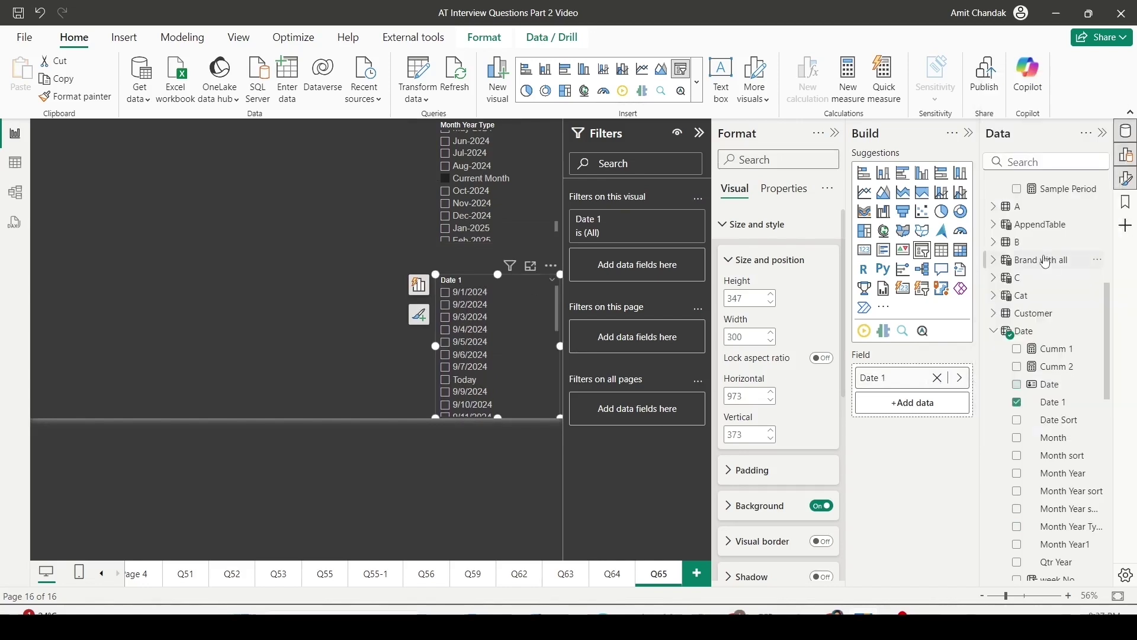
left_click(451, 384)
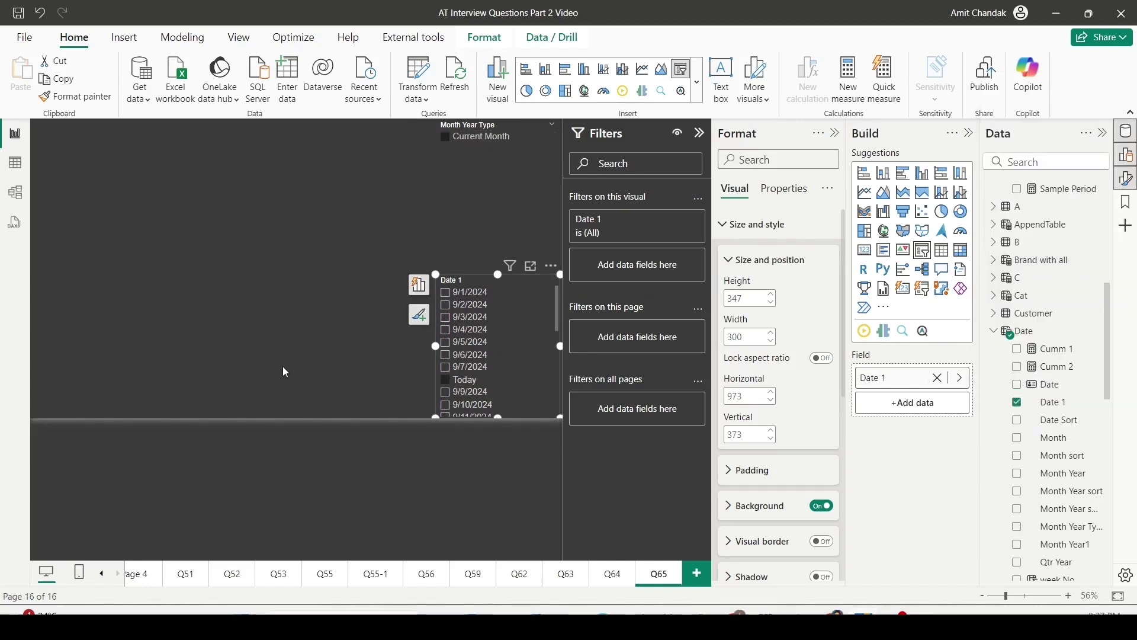